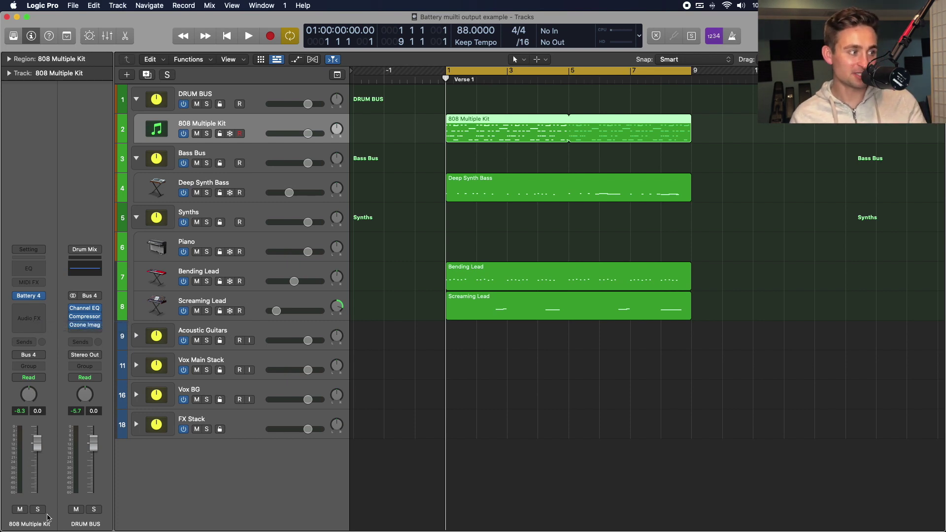
# - View the Battery 4 instrument on the 808 Multiple Kit track and close its window
pyautogui.click(31, 296)
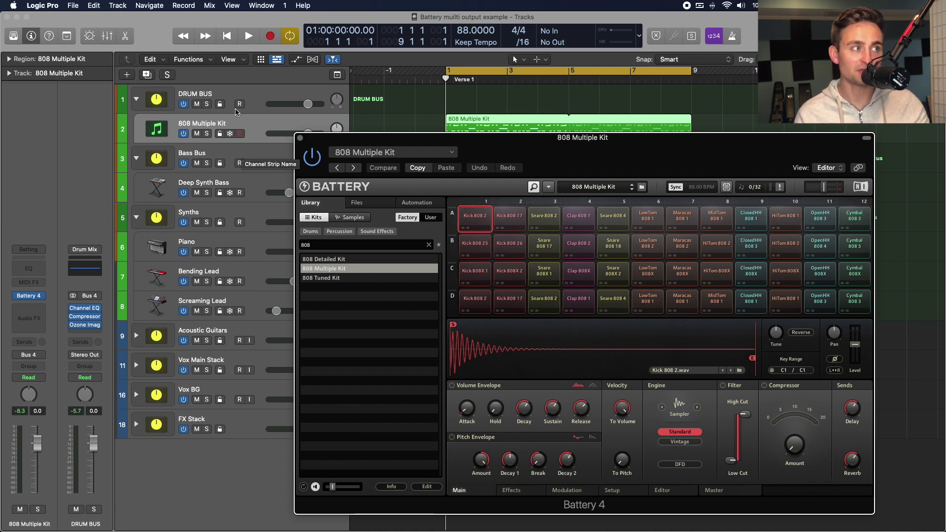
pyautogui.moveTo(484, 145); pyautogui.dragTo(475, 108)
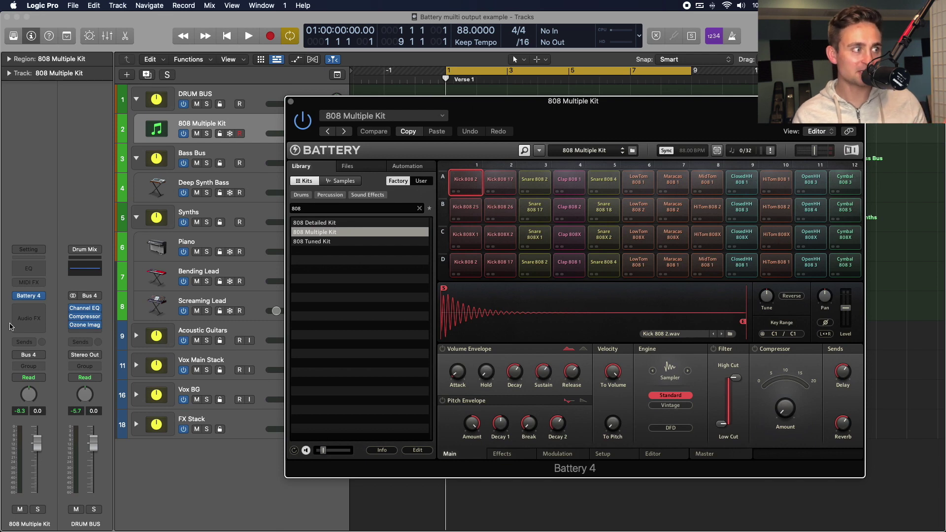
pyautogui.moveTo(40, 299)
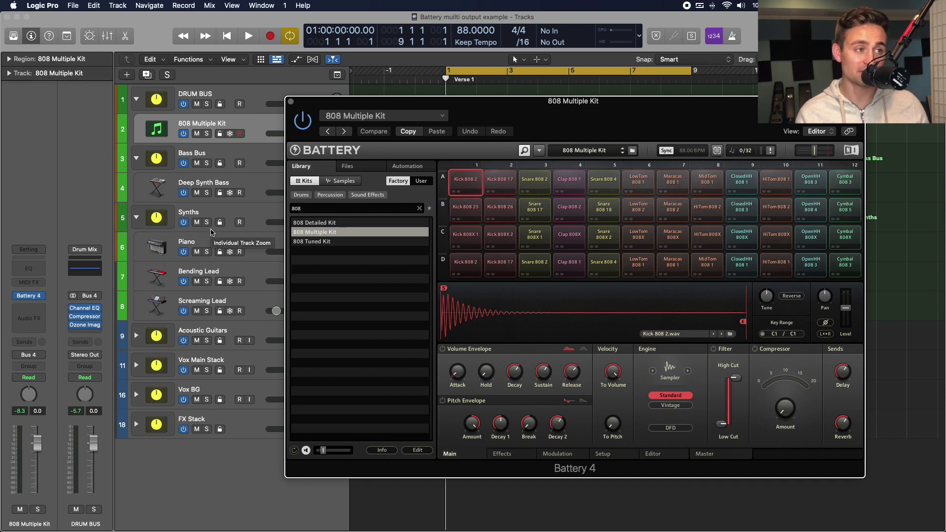
pyautogui.click(291, 102)
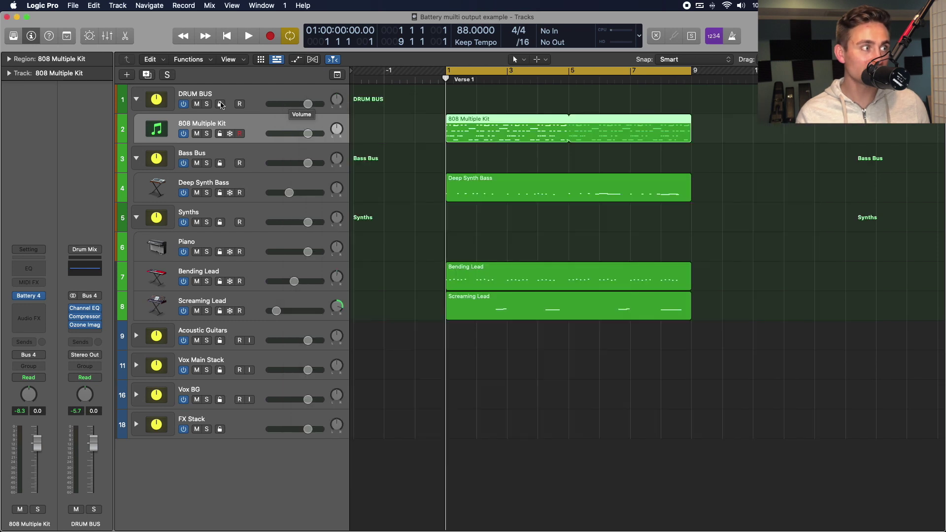
# - Review the audio output setup for new instances in Battery's Engine preferences, keeping Custom, and close the instrument
pyautogui.click(29, 296)
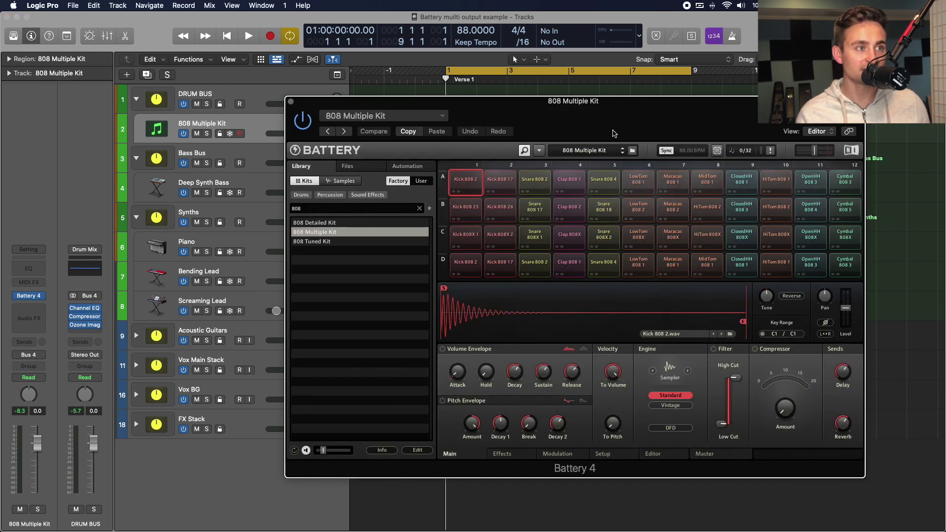
pyautogui.click(540, 150)
pyautogui.moveTo(552, 171)
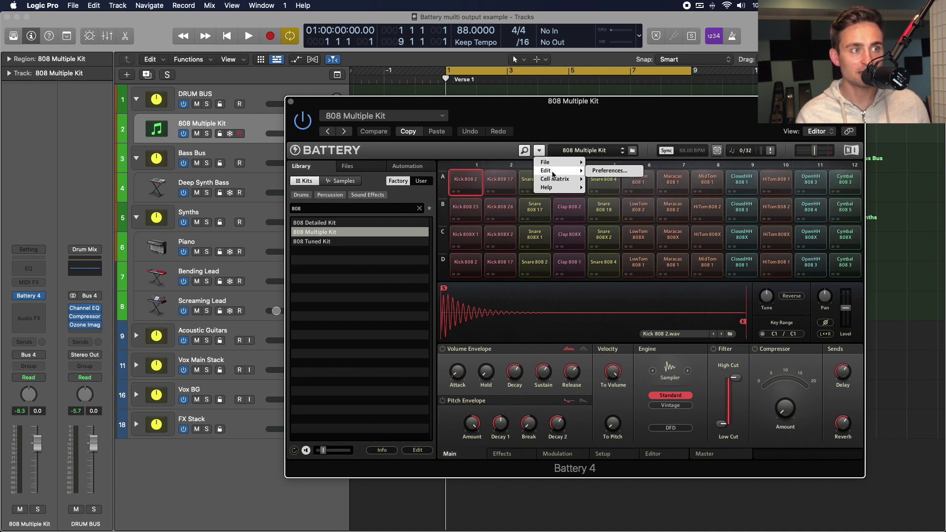
pyautogui.click(609, 171)
pyautogui.click(459, 250)
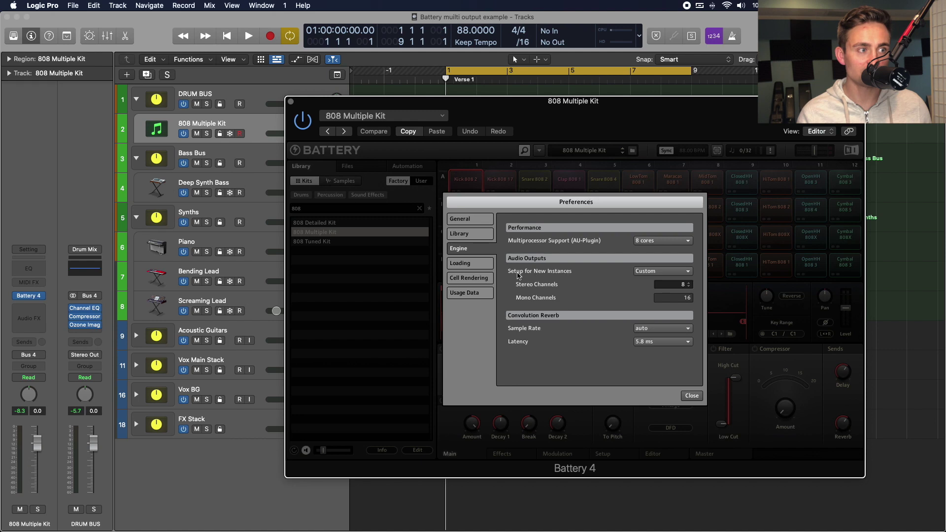
pyautogui.click(638, 271)
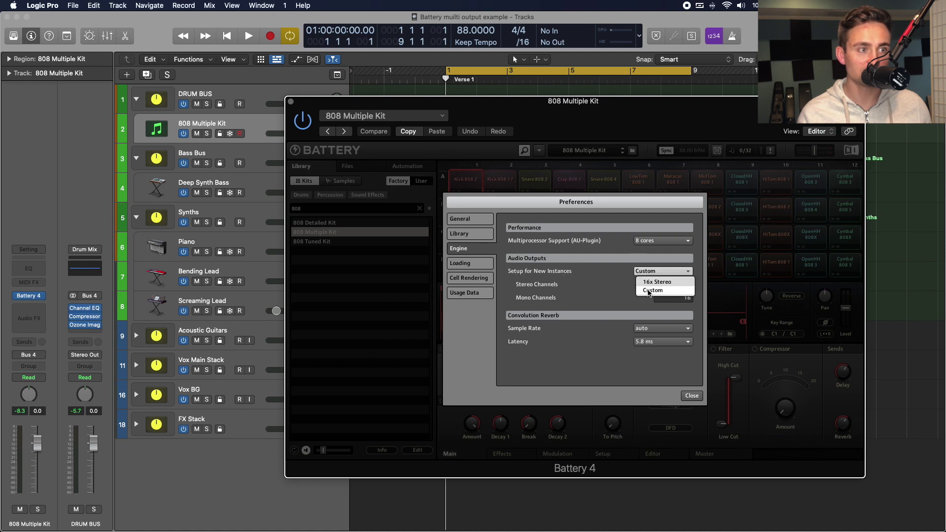
pyautogui.click(608, 277)
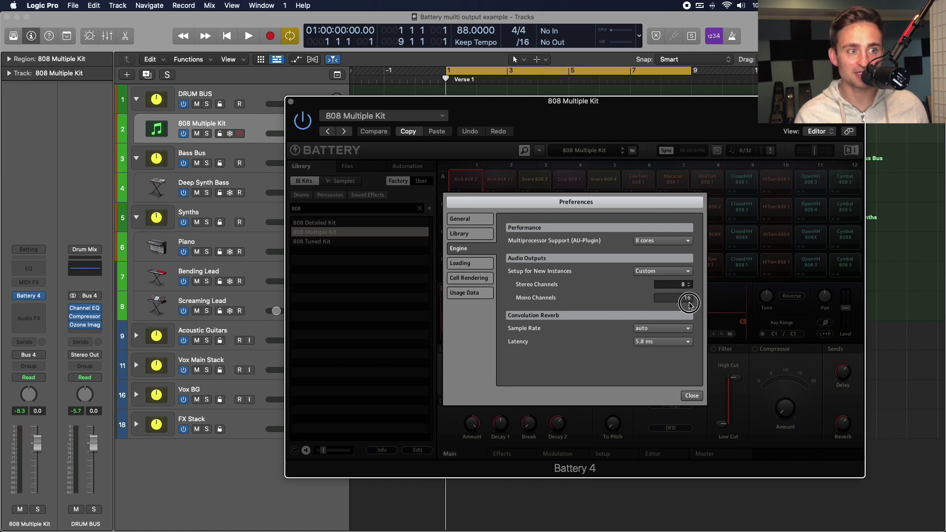
pyautogui.click(692, 396)
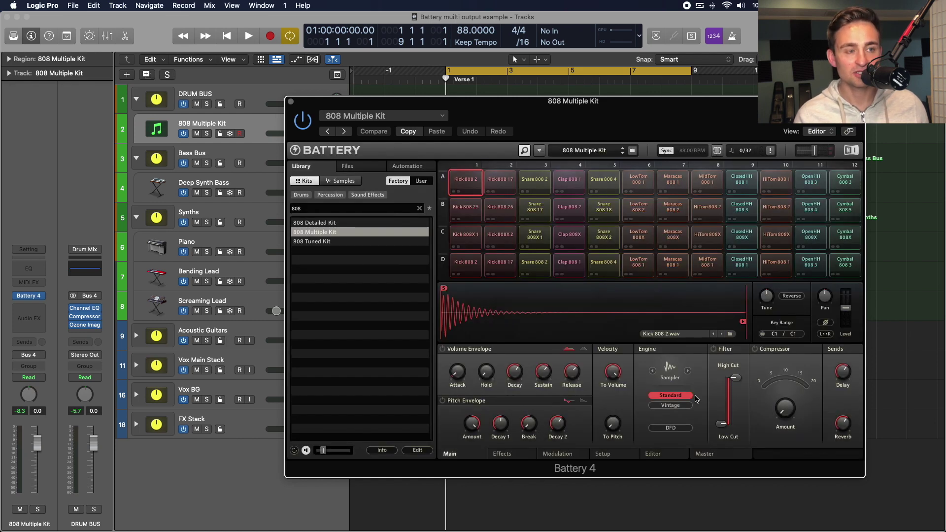
pyautogui.click(290, 101)
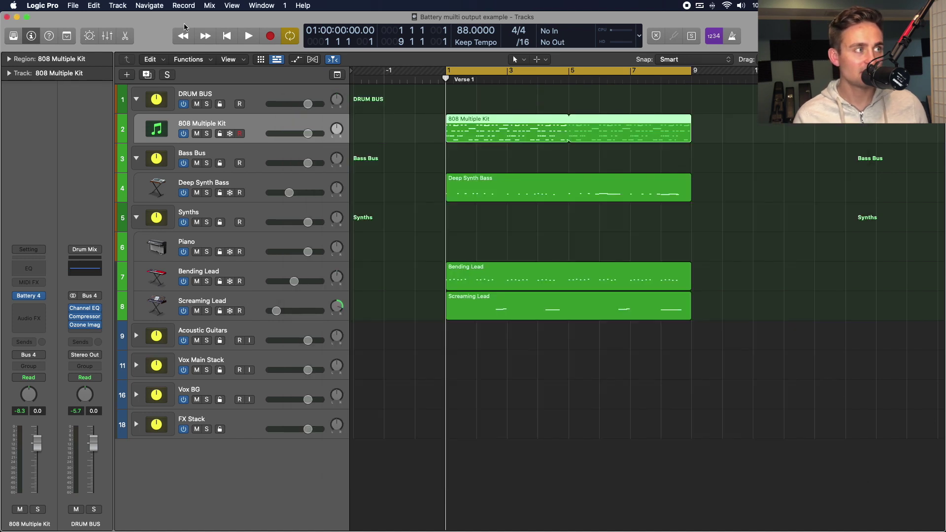
# - Create one software instrument track with Battery 4 as Multi-Output (8xStereo, 8xMono)
pyautogui.click(126, 74)
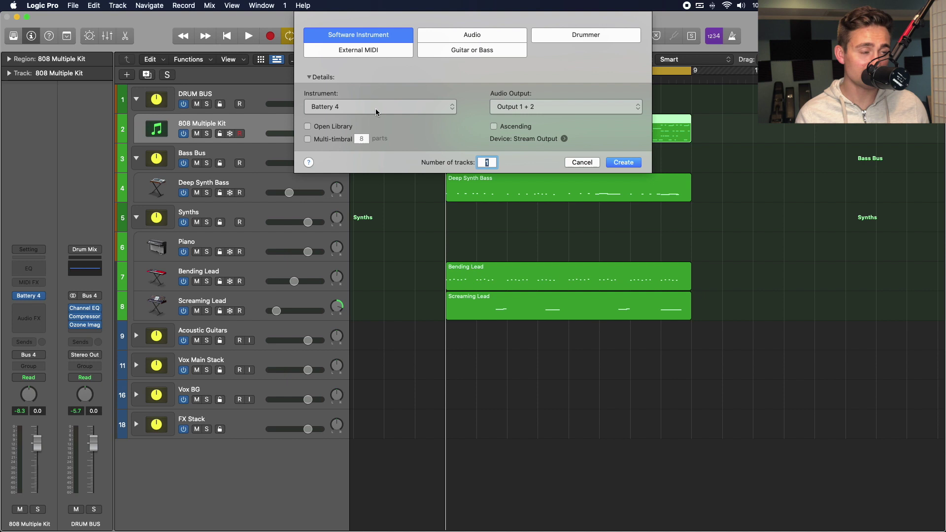
pyautogui.click(447, 108)
pyautogui.moveTo(435, 113)
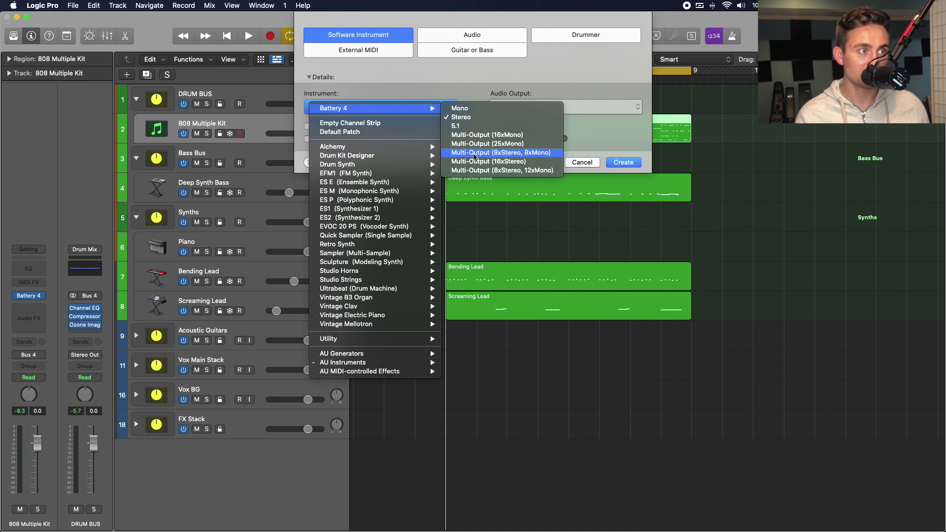
pyautogui.click(503, 154)
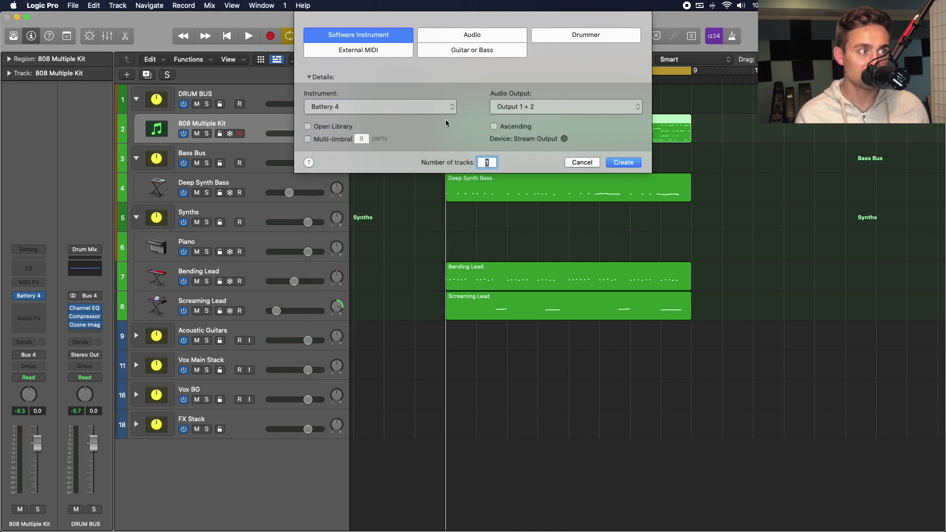
pyautogui.click(623, 163)
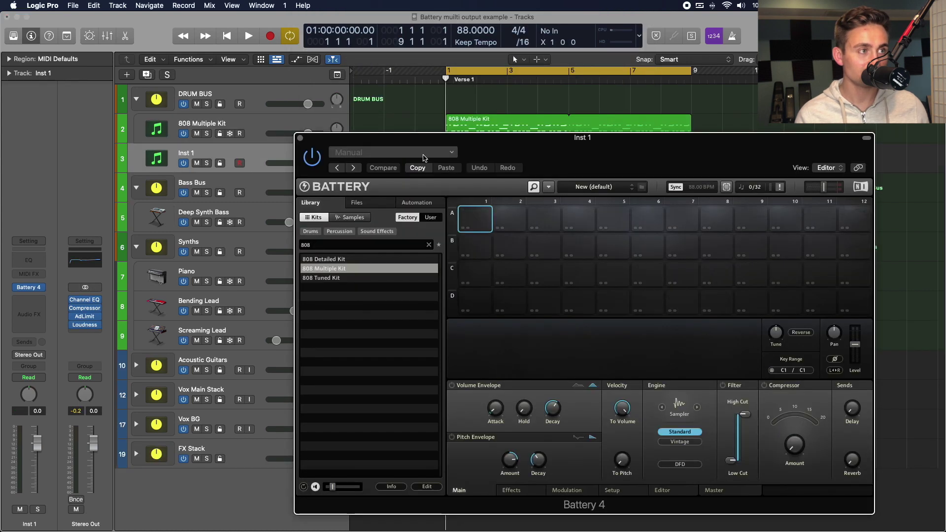
# - Load the 808 Multiple Kit into the new Battery 4 instance
pyautogui.moveTo(424, 158); pyautogui.dragTo(408, 115)
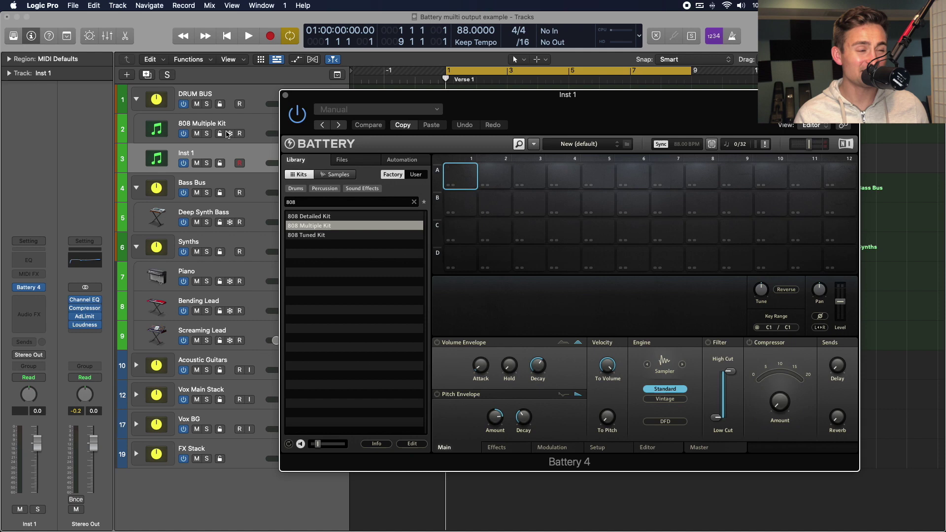
pyautogui.doubleClick(309, 228)
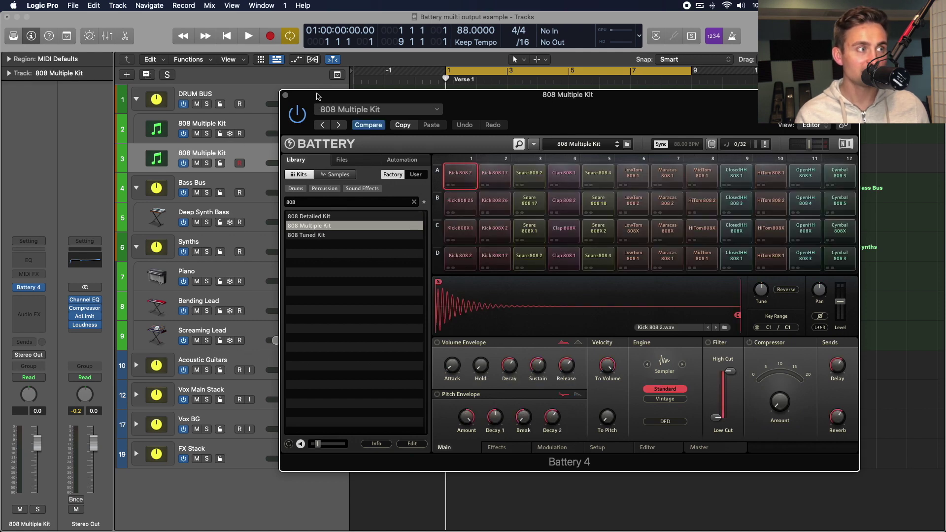
pyautogui.moveTo(318, 96); pyautogui.dragTo(294, 91)
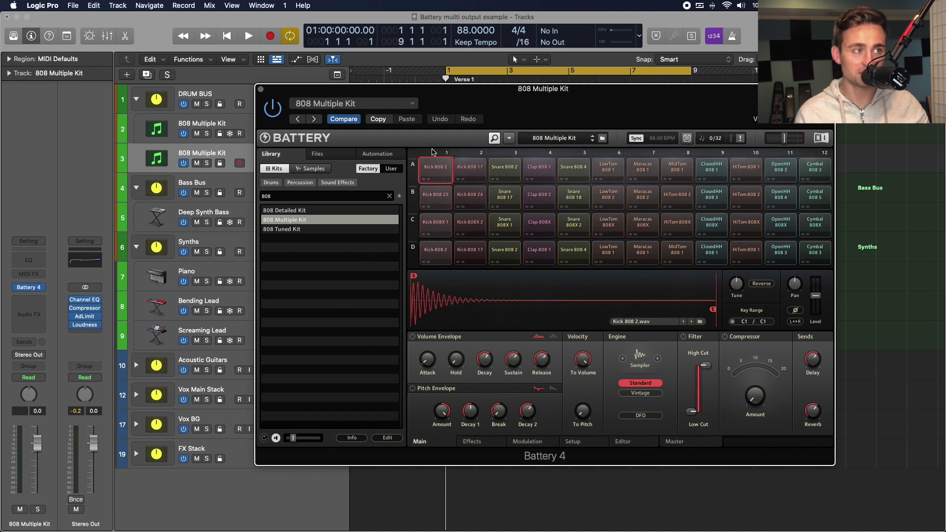
# - Examine the direct output options for the first kick cell, Kick 808 2, and close the instrument window
pyautogui.rightClick(446, 165)
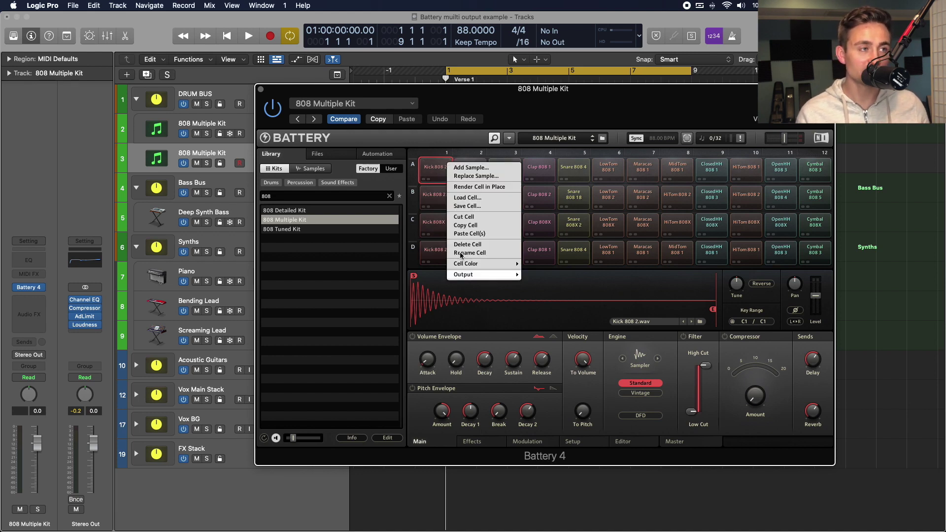
pyautogui.click(437, 169)
pyautogui.rightClick(437, 170)
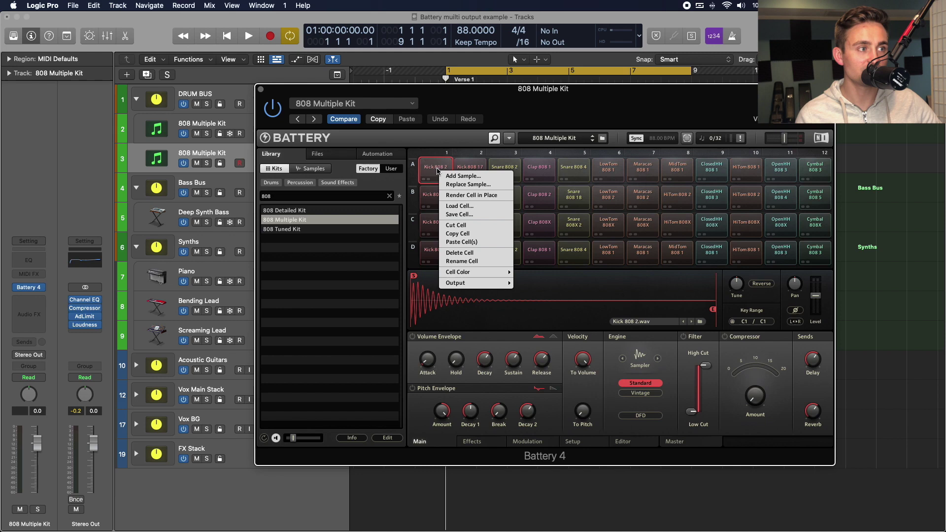
pyautogui.moveTo(478, 284)
pyautogui.moveTo(552, 300)
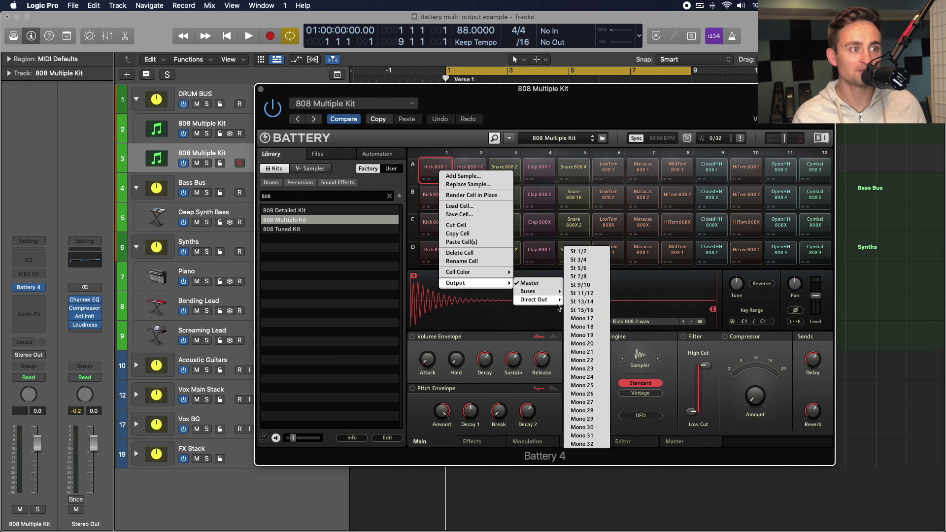
pyautogui.click(260, 90)
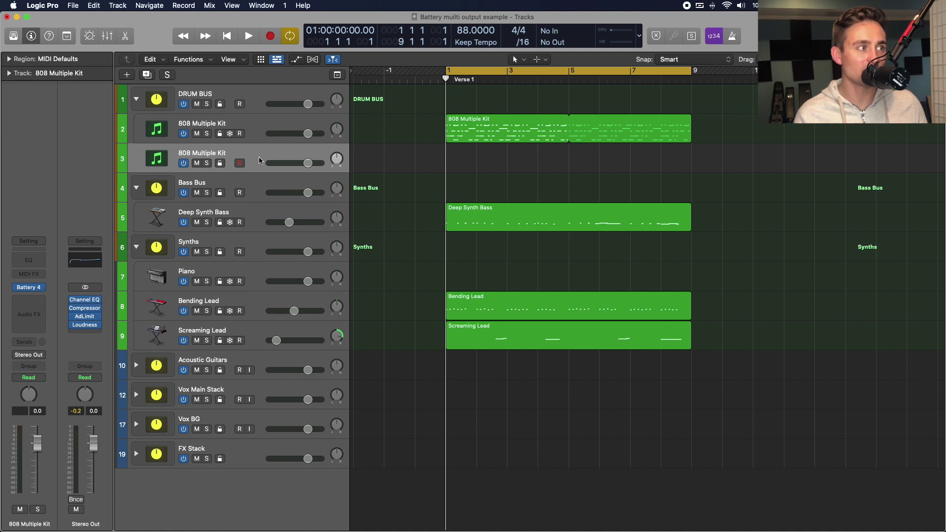
# - Move the new multi-output Battery track into the DRUM BUS stack above the original kit track and disarm its recording
pyautogui.moveTo(254, 155); pyautogui.dragTo(244, 119)
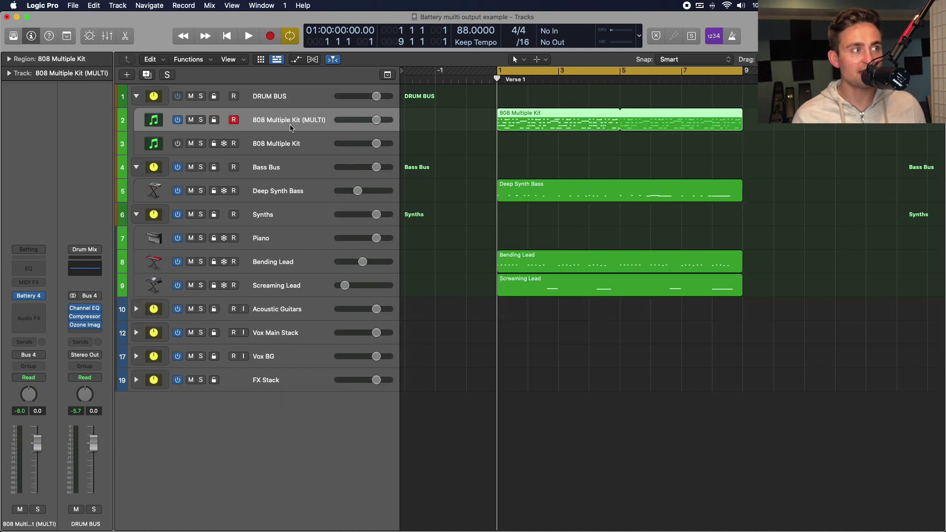
pyautogui.click(234, 120)
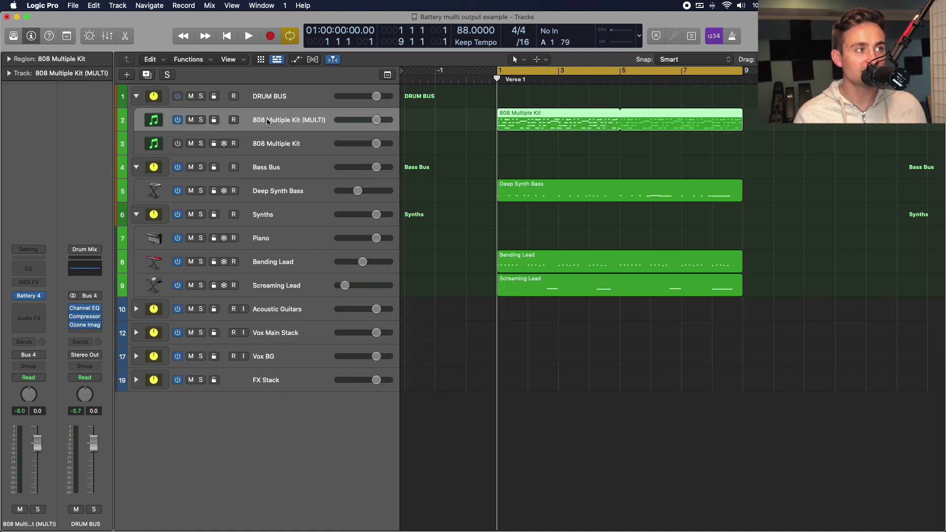
# - Show the mixer and add 15 aux output channels to the 808 Multiple Kit (MULTI) channel strip
pyautogui.press('x')
pyautogui.scroll(3, 411, 367)
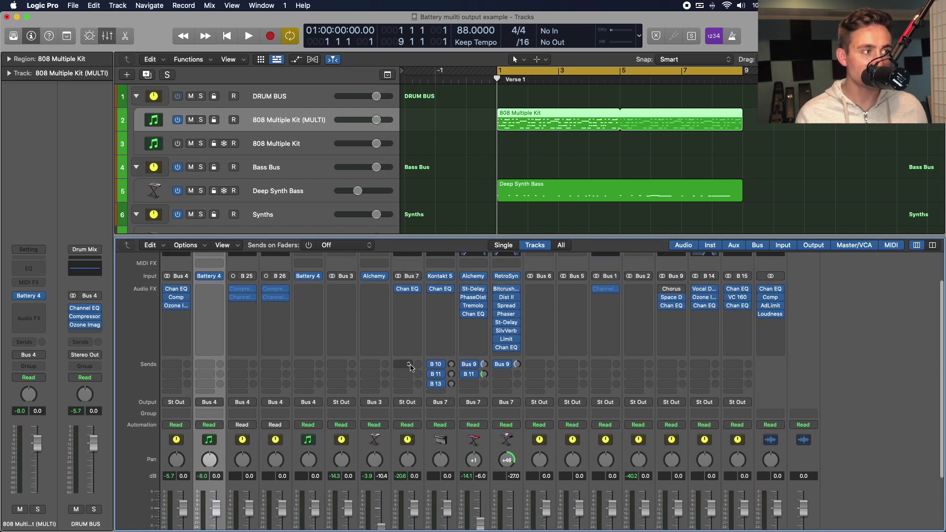
pyautogui.scroll(-3, 410, 368)
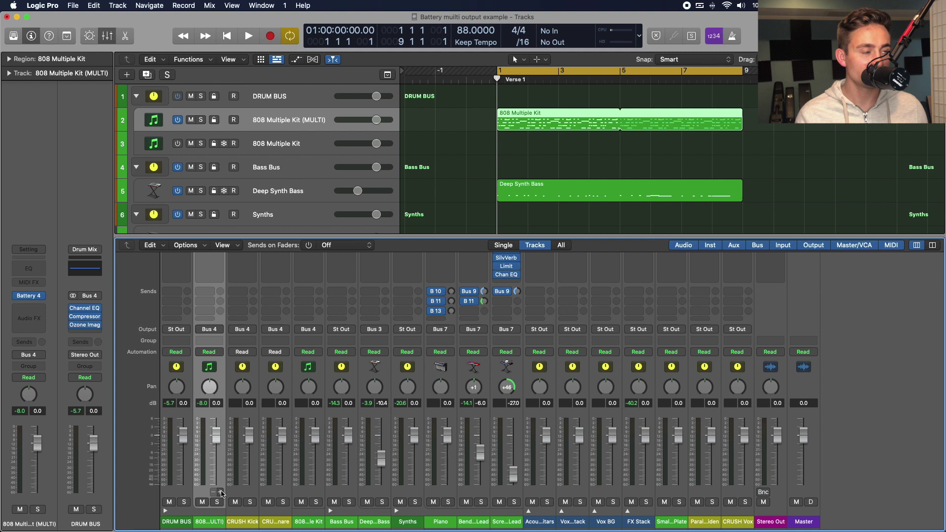
pyautogui.click(220, 493)
pyautogui.click(220, 493)
pyautogui.click(220, 492)
pyautogui.click(220, 492)
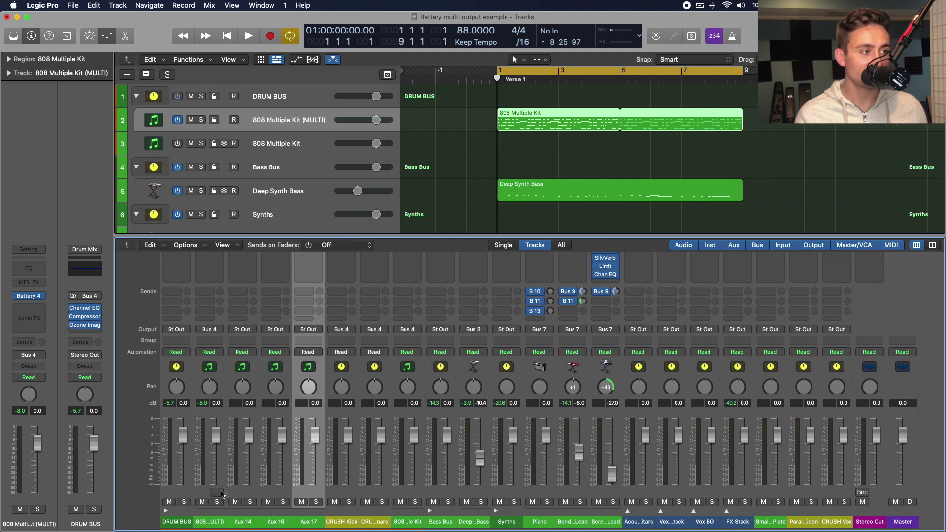
pyautogui.click(221, 492)
pyautogui.click(220, 492)
pyautogui.click(220, 493)
pyautogui.click(220, 492)
pyautogui.click(221, 493)
pyautogui.click(220, 492)
pyautogui.click(220, 492)
pyautogui.click(220, 493)
pyautogui.click(220, 492)
pyautogui.click(220, 493)
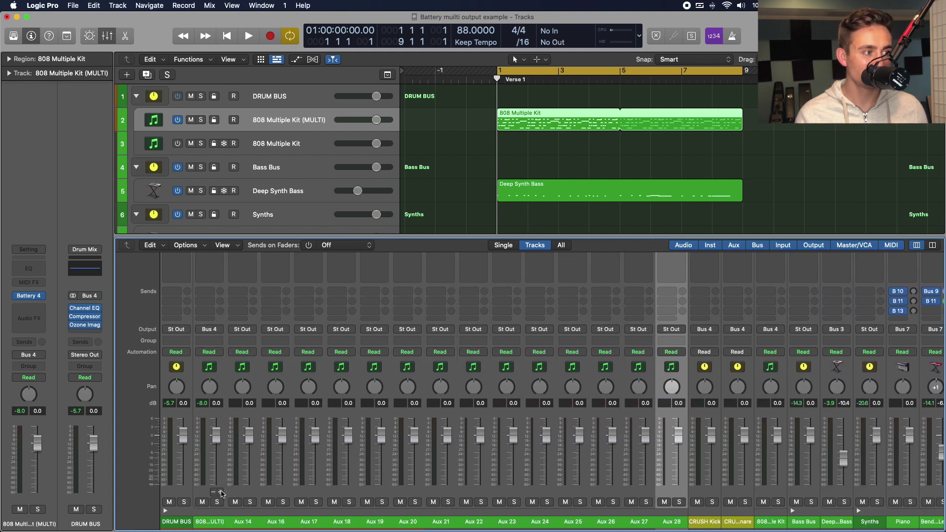
pyautogui.click(221, 492)
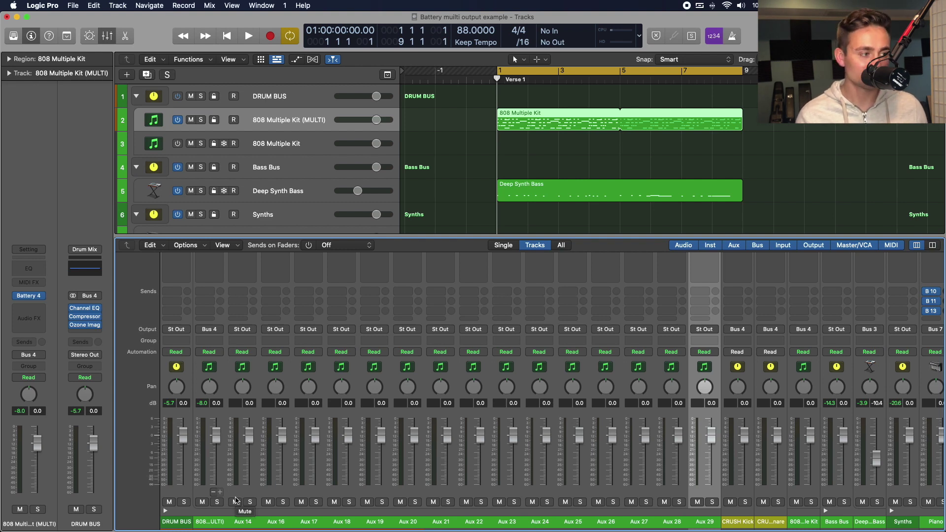
# - Check the Battery inputs of the new aux channels and rename the first one, Aux 14, to TOMS
pyautogui.scroll(5, 240, 443)
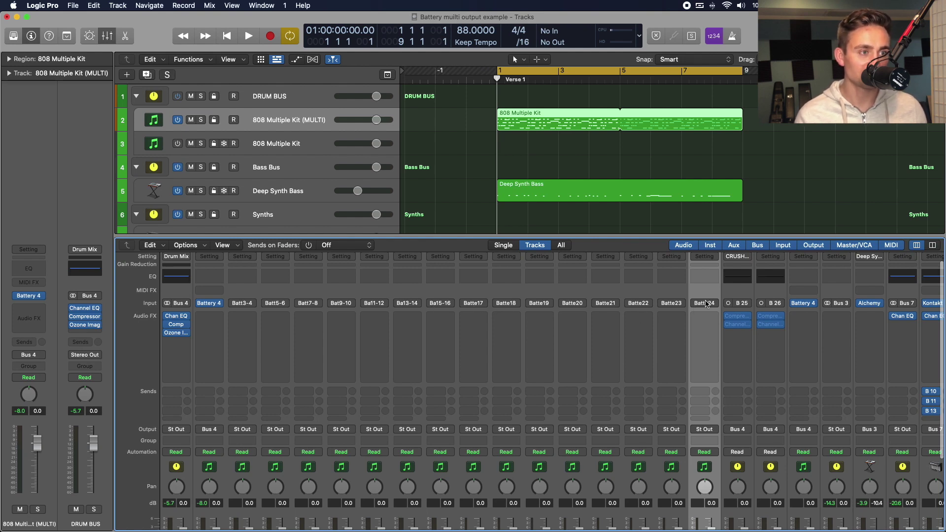
pyautogui.scroll(2, 565, 139)
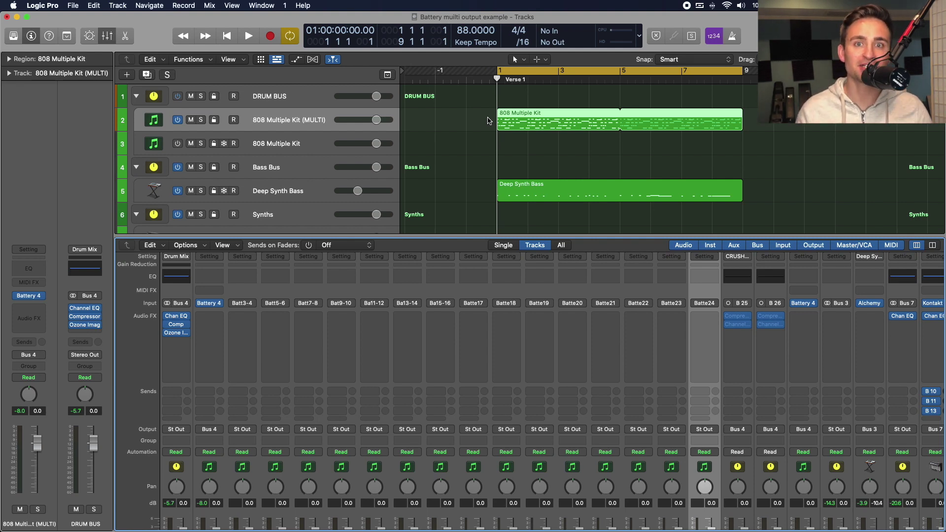
pyautogui.scroll(-5, 340, 392)
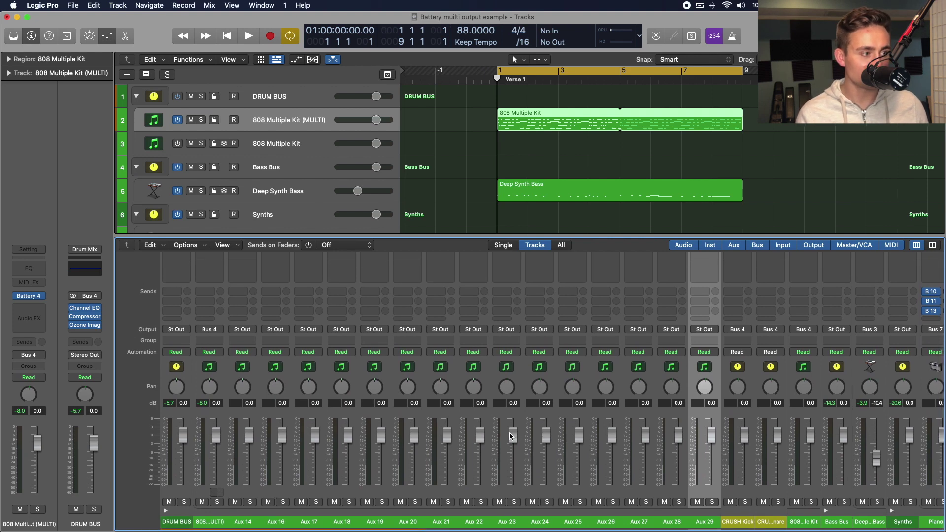
pyautogui.doubleClick(243, 521)
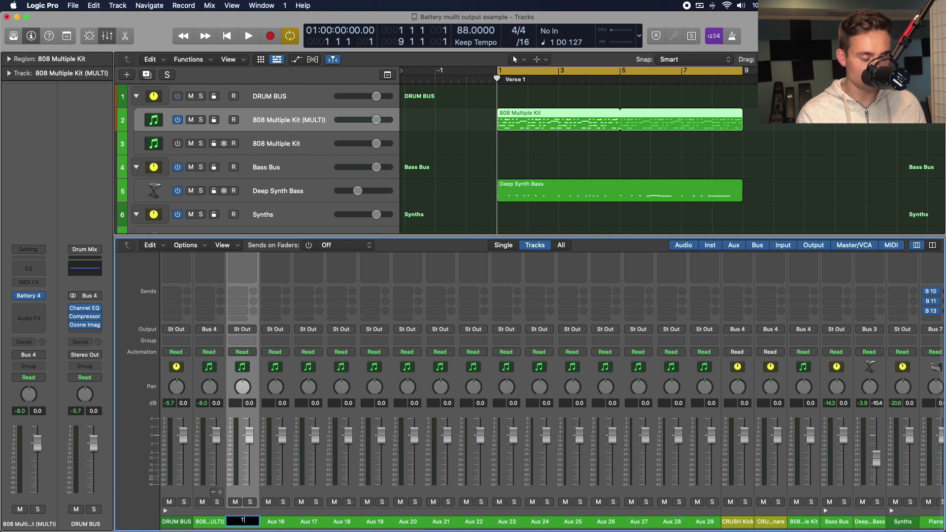
pyautogui.write('TOMS')
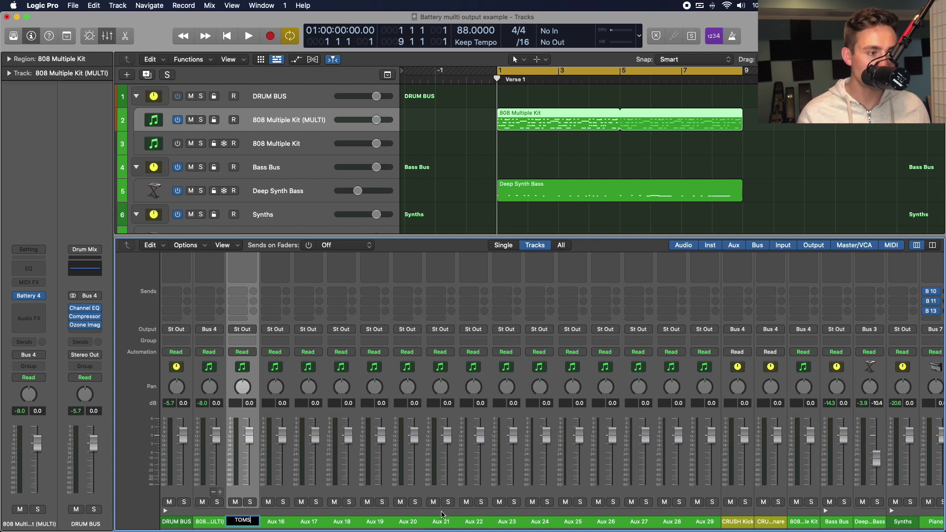
pyautogui.press('Return')
pyautogui.scroll(5, 243, 320)
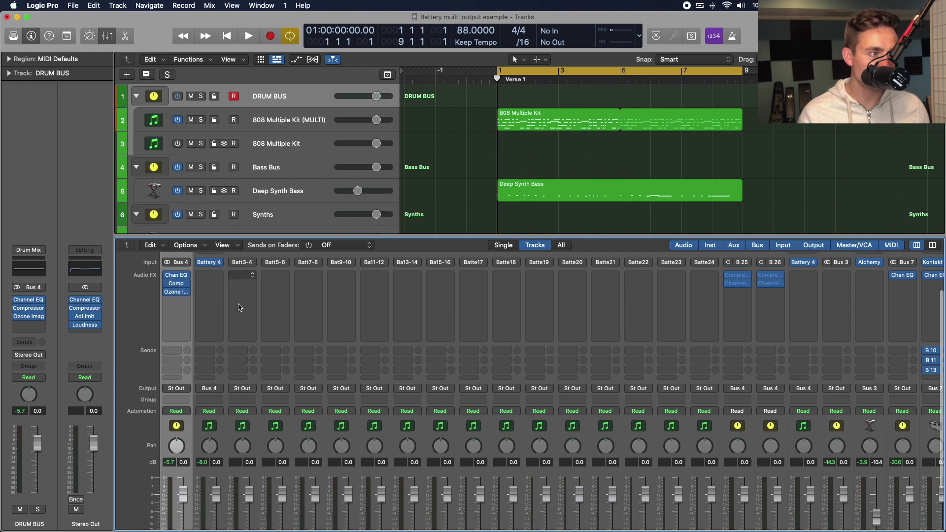
# - Rename the aux channels Aux 22 to Aux 26 as KICK, HI HAT, SNARE, CLAP and SHAKER
pyautogui.scroll(-5, 238, 308)
pyautogui.doubleClick(477, 522)
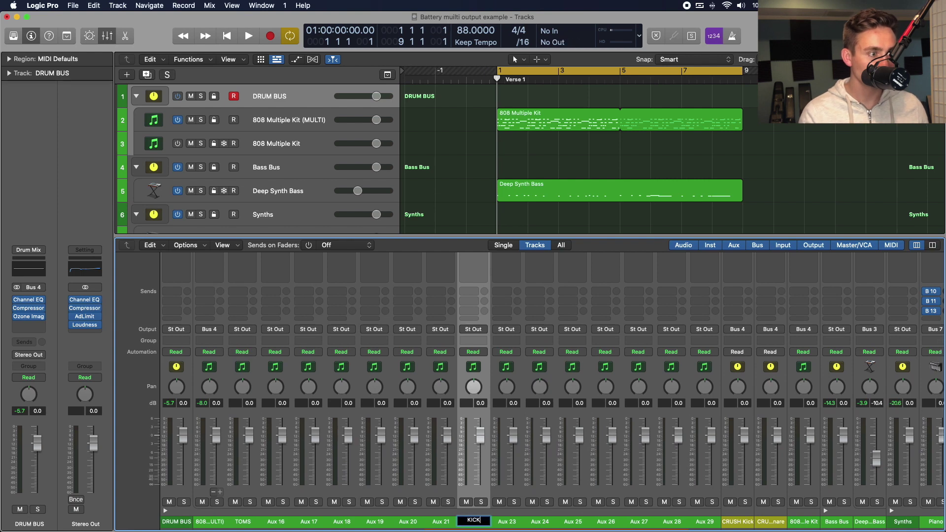
pyautogui.press('Return')
pyautogui.doubleClick(506, 520)
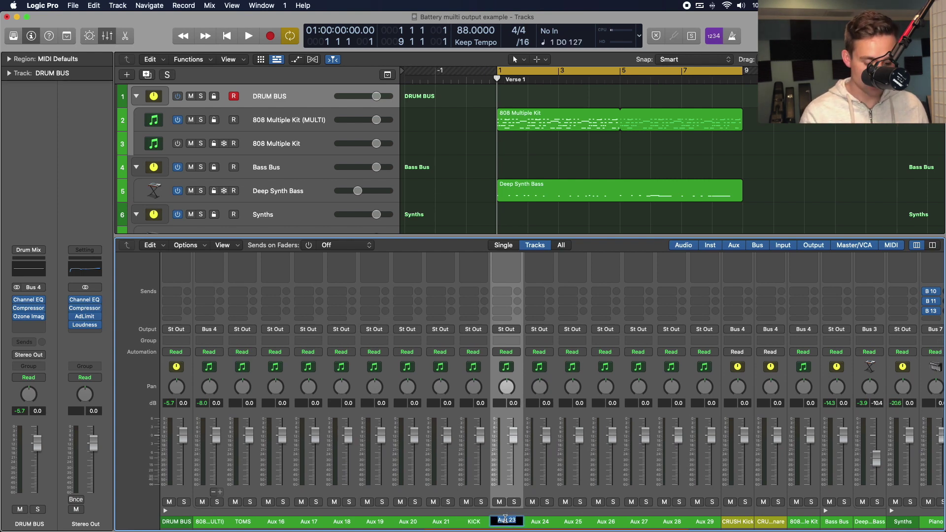
pyautogui.press('Tab')
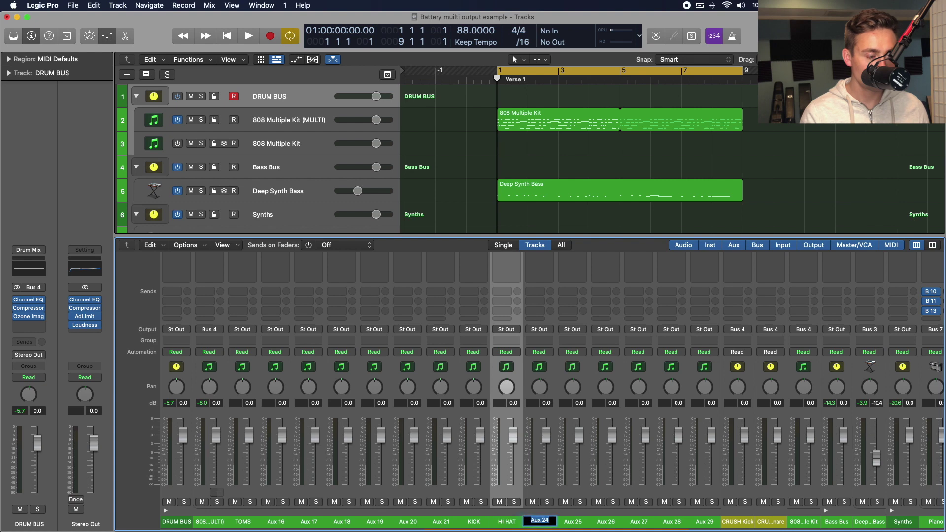
pyautogui.write('SNA')
pyautogui.press('Tab')
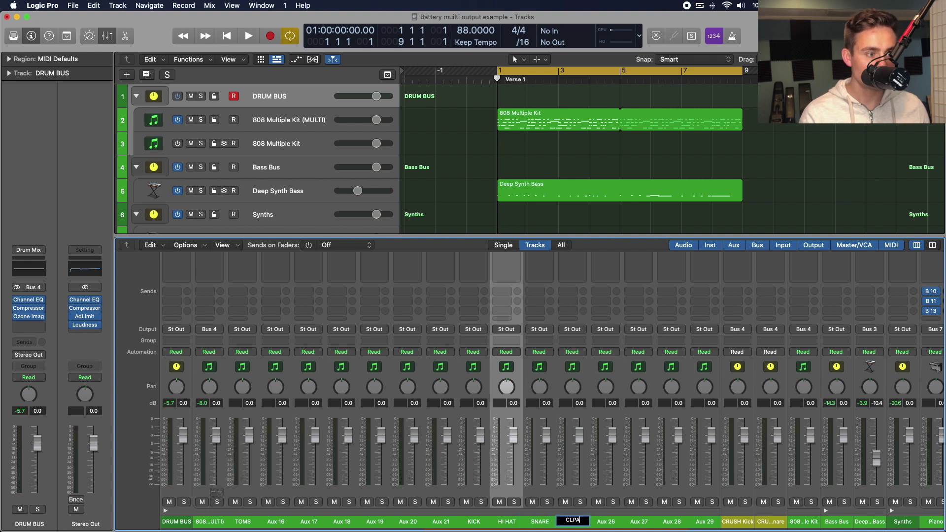
pyautogui.press('Tab')
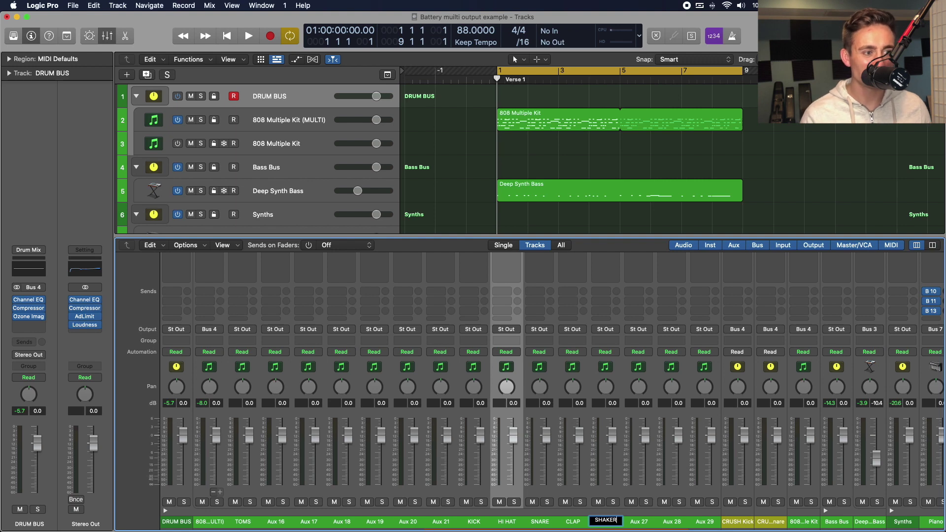
pyautogui.press('Return')
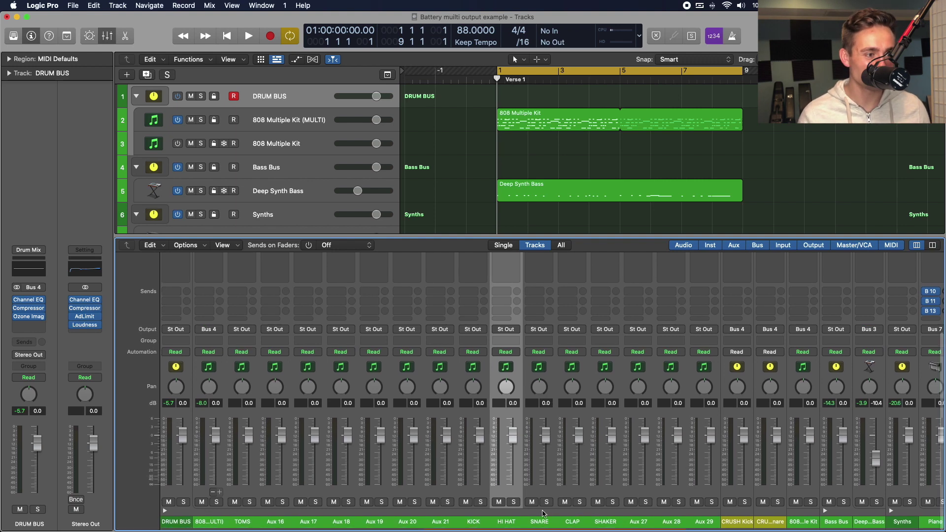
# - Create arrangement tracks for the KICK, HI HAT, SNARE, CLAP, SHAKER and TOMS channel strips together
pyautogui.scroll(5, 537, 514)
pyautogui.scroll(-5, 542, 514)
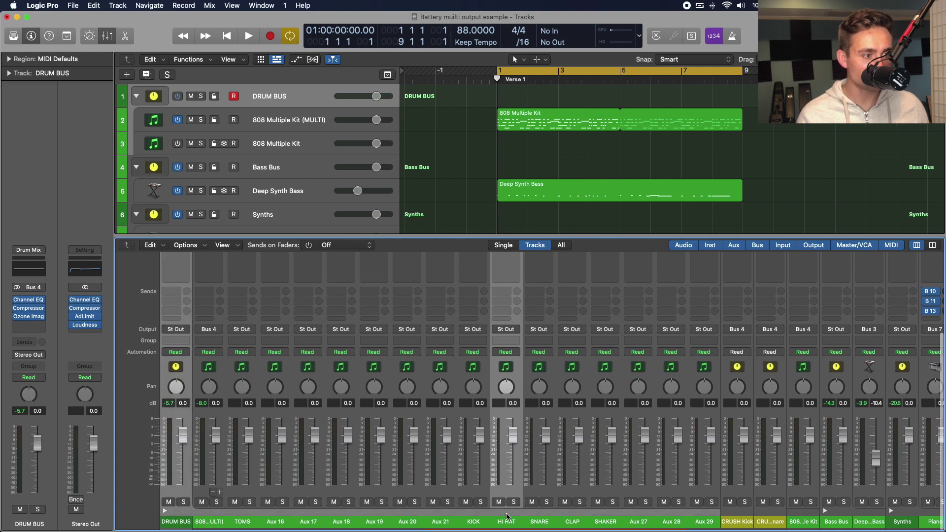
pyautogui.moveTo(607, 495); pyautogui.dragTo(486, 489)
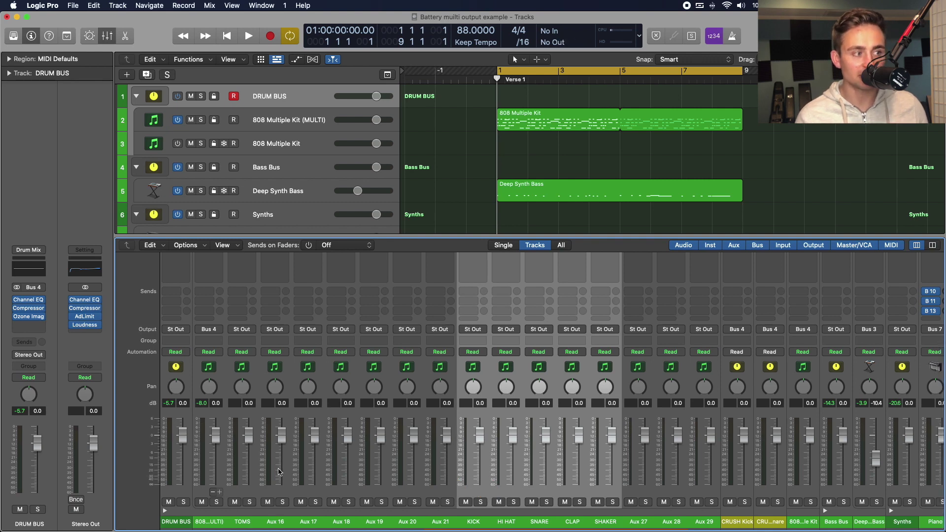
pyautogui.keyDown('super'); pyautogui.click(246, 492); pyautogui.keyUp('super')
pyautogui.rightClick(246, 491)
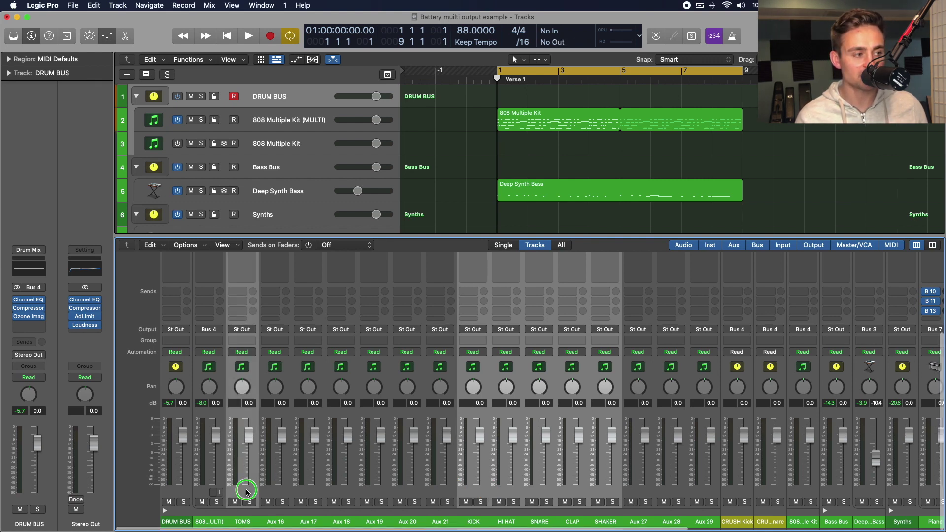
pyautogui.click(265, 495)
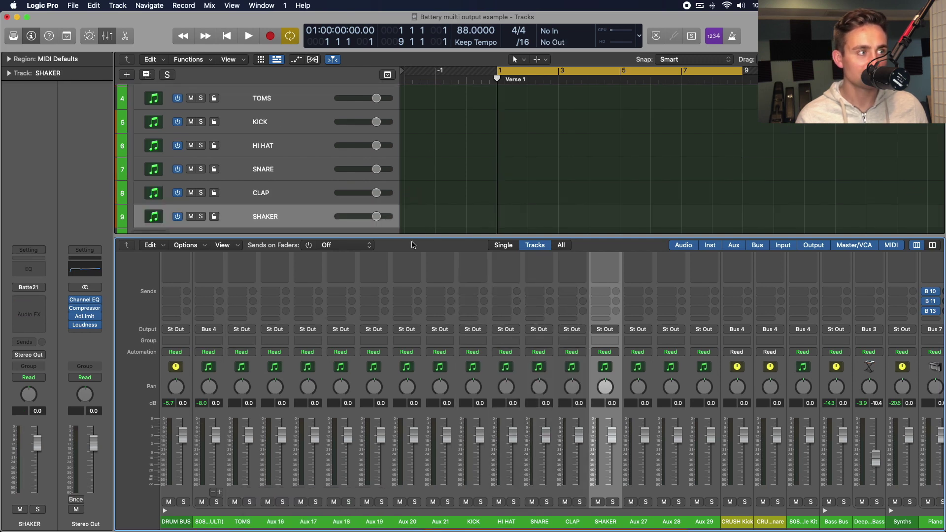
# - Hide the mixer, then show and hide the automation lanes of the new drum tracks
pyautogui.press('x')
pyautogui.scroll(4, 291, 212)
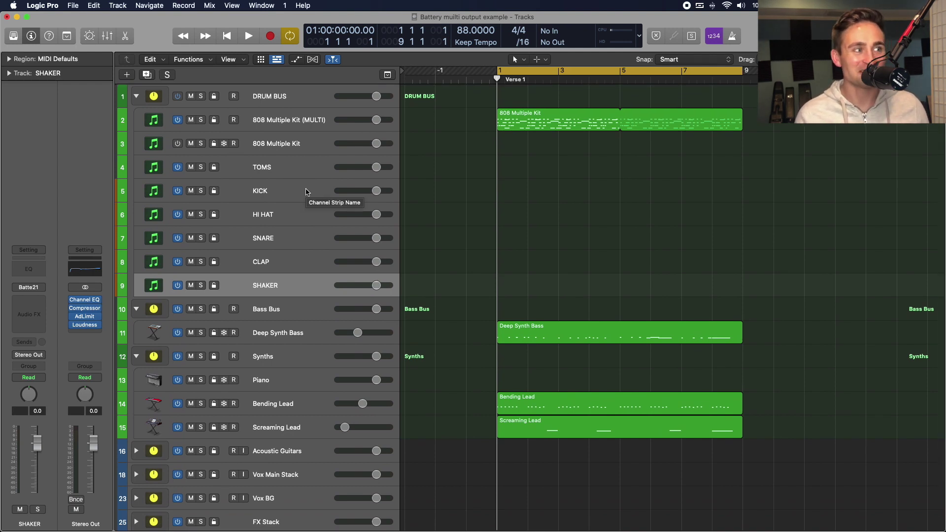
pyautogui.press('a')
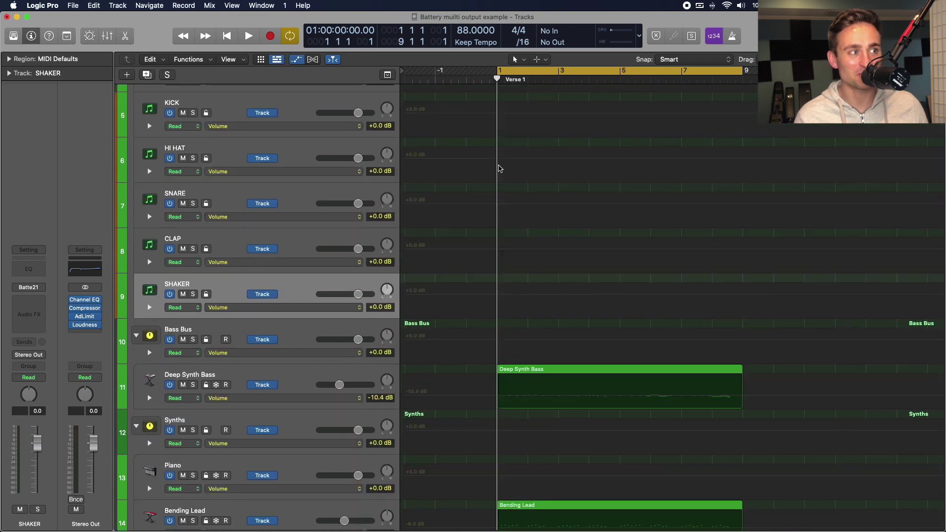
pyautogui.press('a')
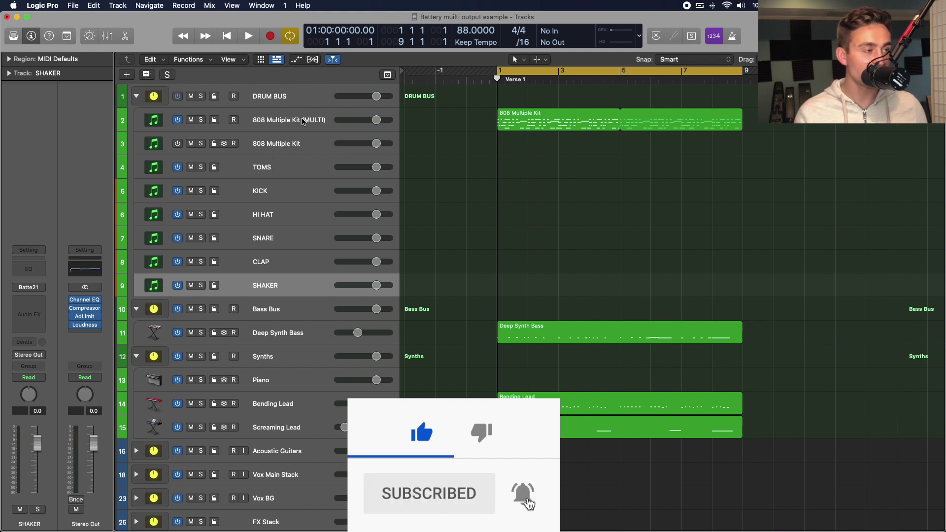
# - Open Battery from the 808 Multiple Kit (MULTI) track and play the loop to identify the kick cell in use
pyautogui.click(302, 122)
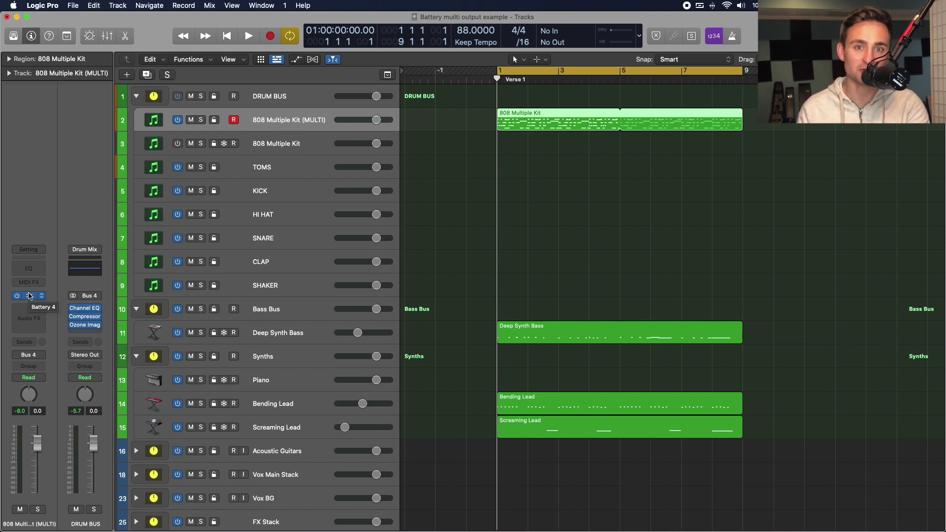
pyautogui.press('v')
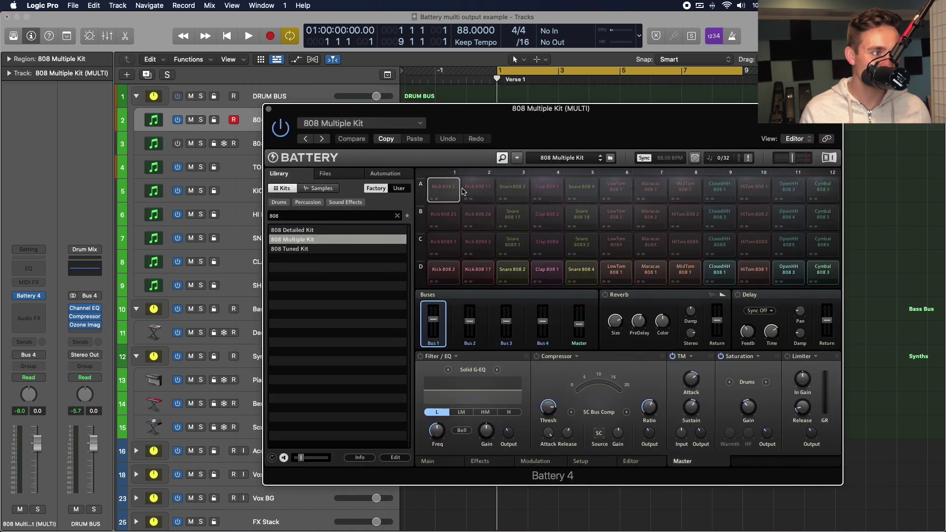
pyautogui.click(446, 245)
pyautogui.press('space')
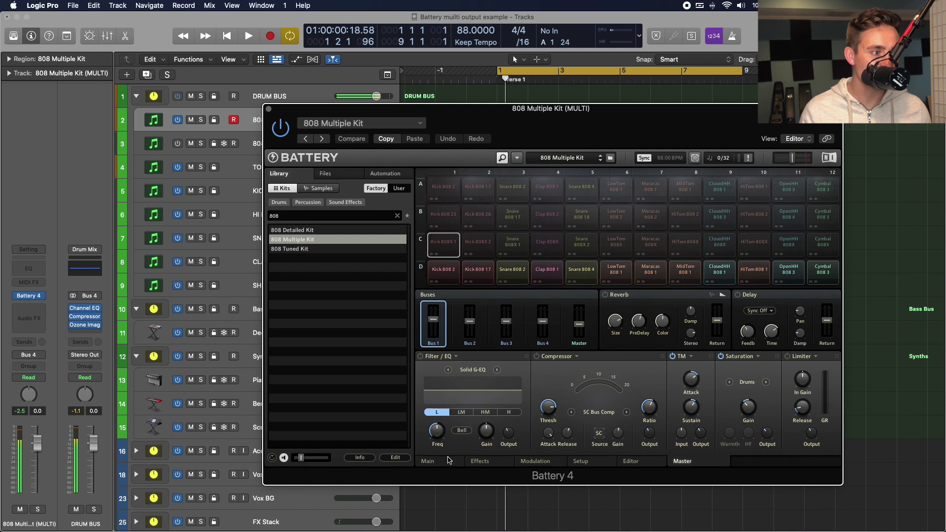
# - Route the Kick 808X 1 cell's output to the direct out Mono 17
pyautogui.click(446, 245)
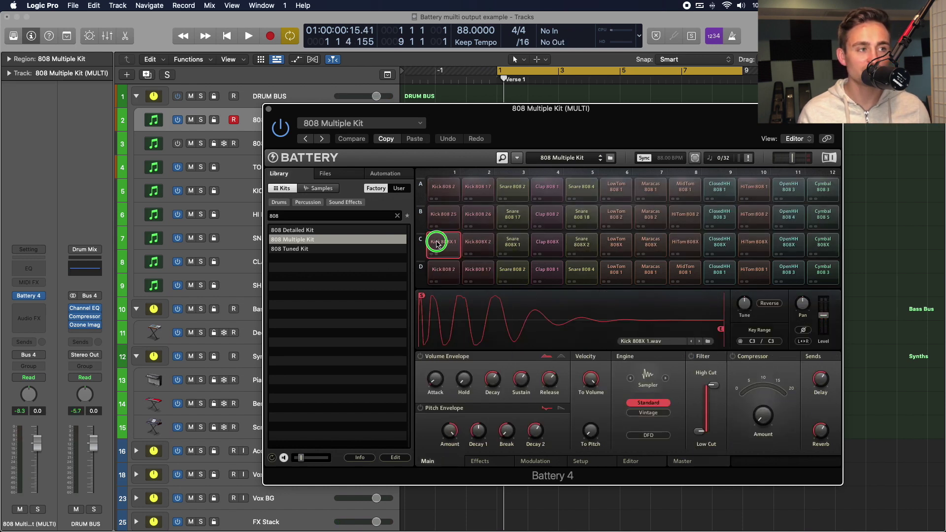
pyautogui.rightClick(437, 244)
pyautogui.moveTo(468, 357)
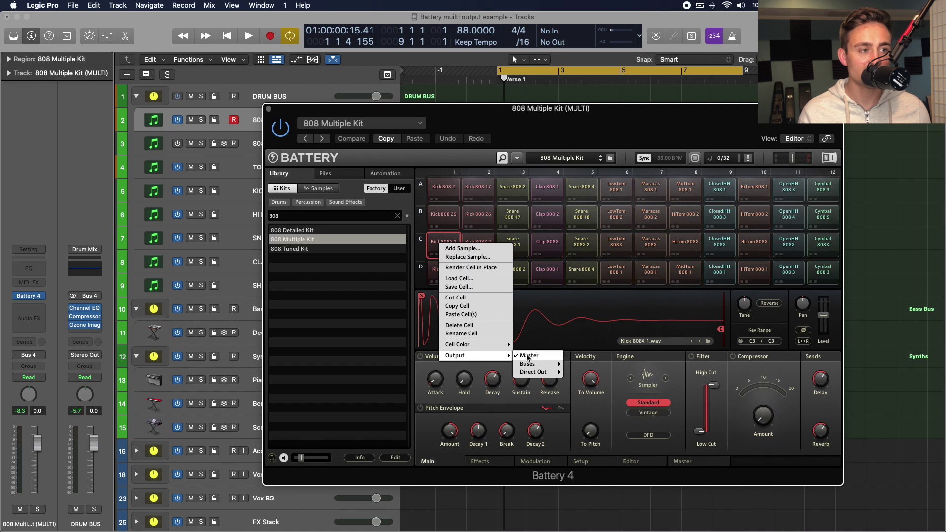
pyautogui.moveTo(540, 374)
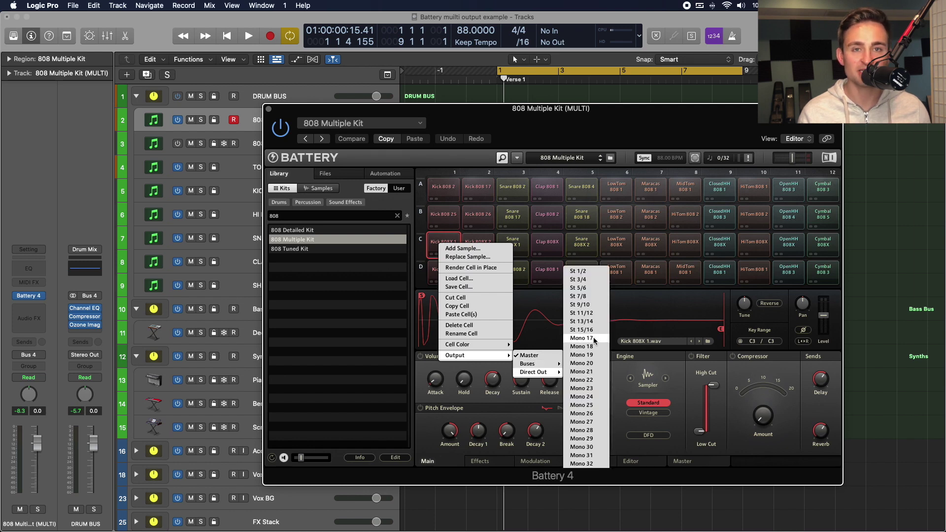
pyautogui.click(584, 340)
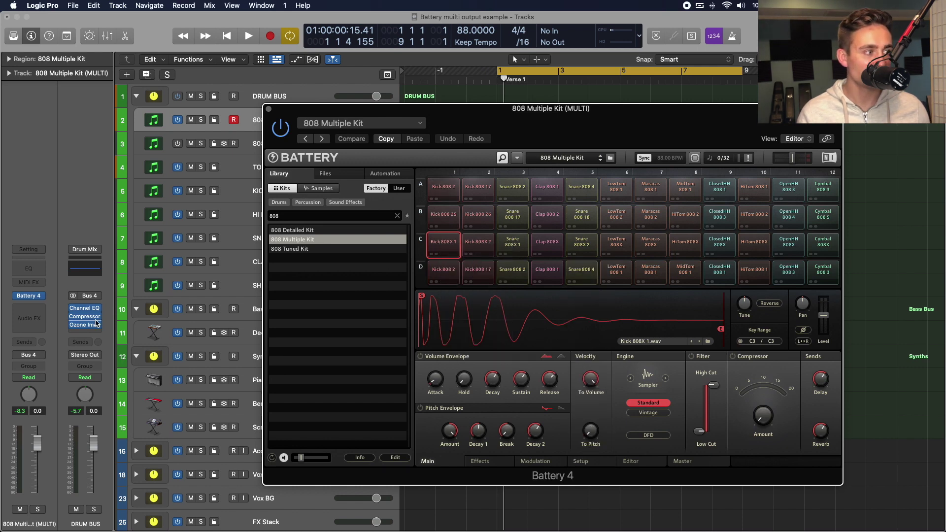
# - Play the loop and solo the KICK track temporarily to check the routed kick, moving the Battery window clear of the track list
pyautogui.press('space')
pyautogui.moveTo(281, 108); pyautogui.dragTo(320, 214)
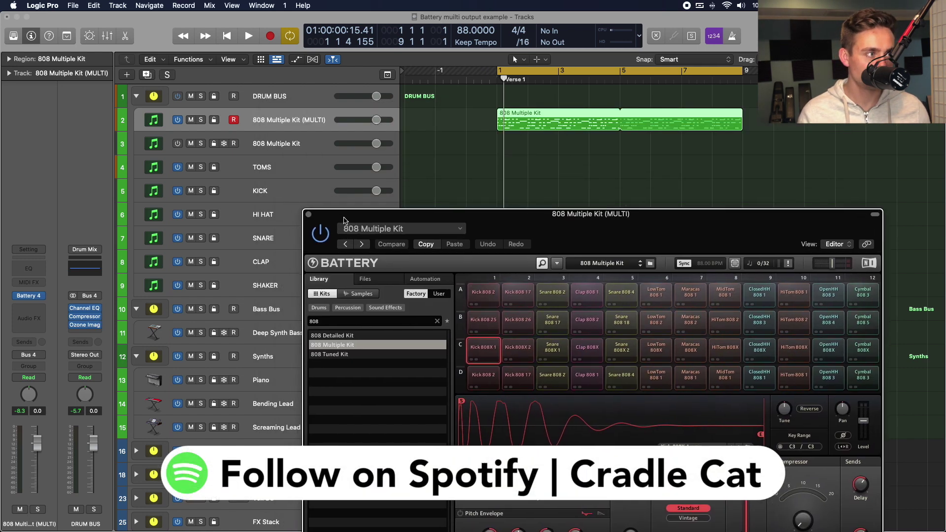
pyautogui.click(201, 191)
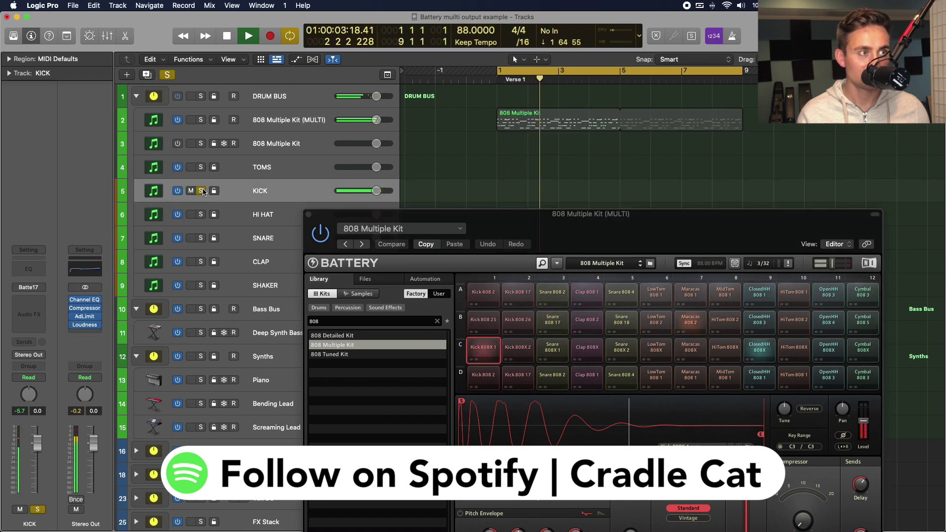
pyautogui.click(201, 191)
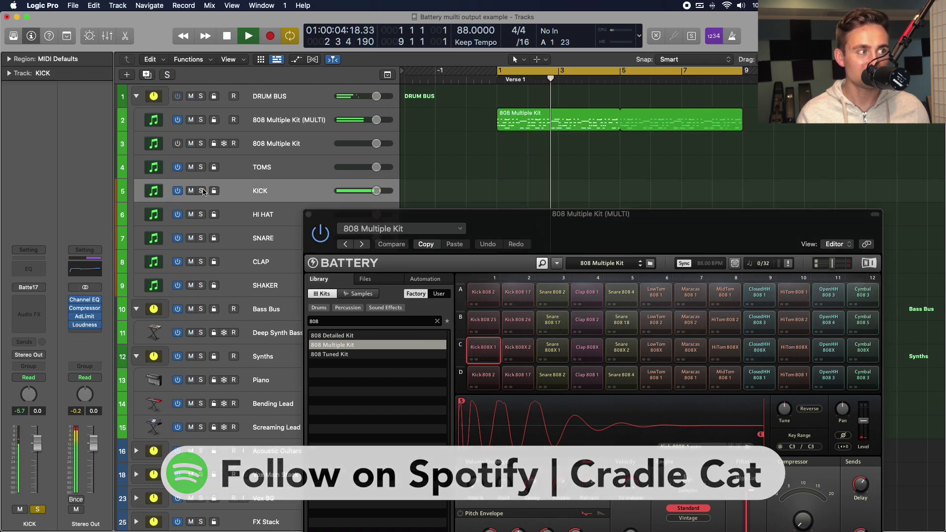
# - Mute the 808 Multiple Kit (MULTI) track during playback to compare it with the KICK track, then stop
pyautogui.click(192, 120)
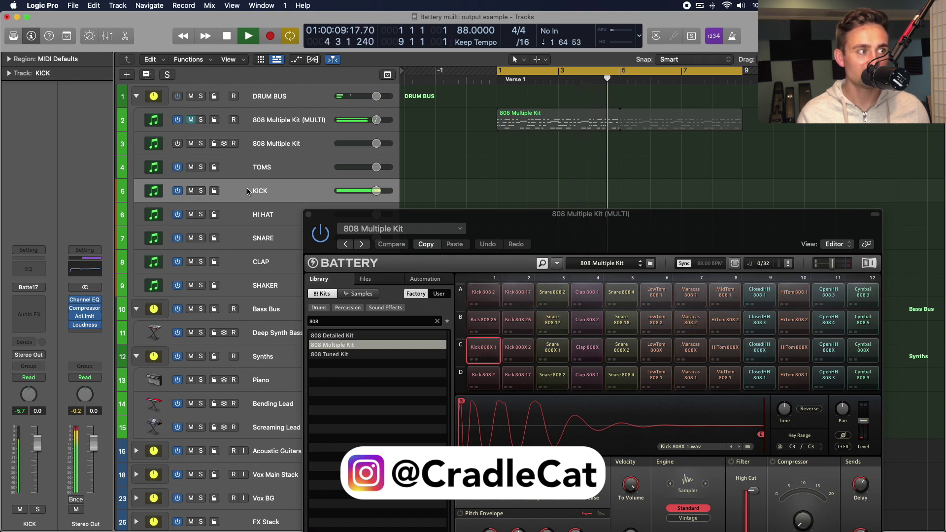
pyautogui.click(244, 123)
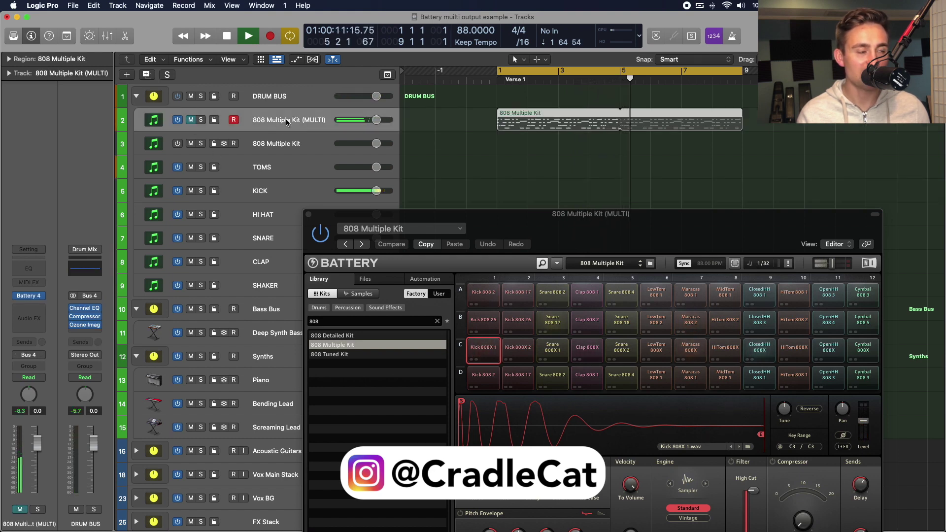
pyautogui.moveTo(670, 238); pyautogui.dragTo(621, 109)
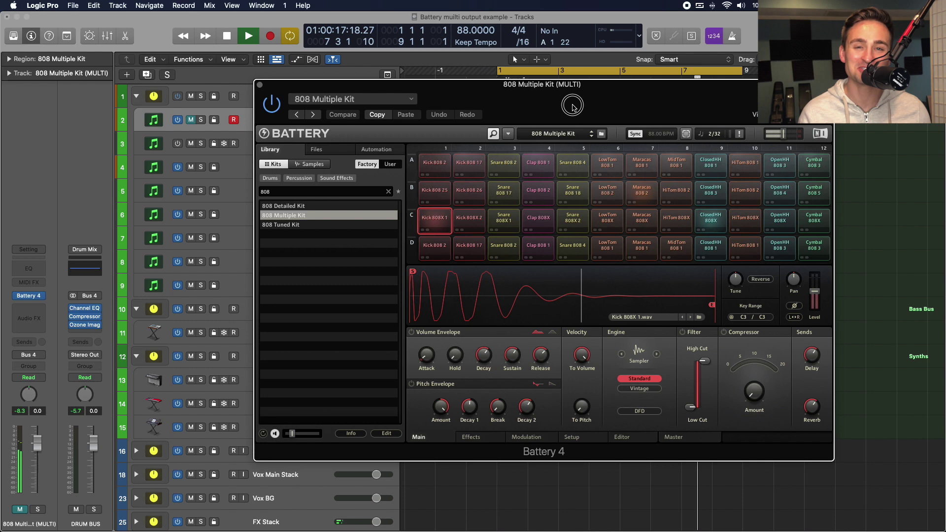
pyautogui.moveTo(574, 109); pyautogui.dragTo(579, 187)
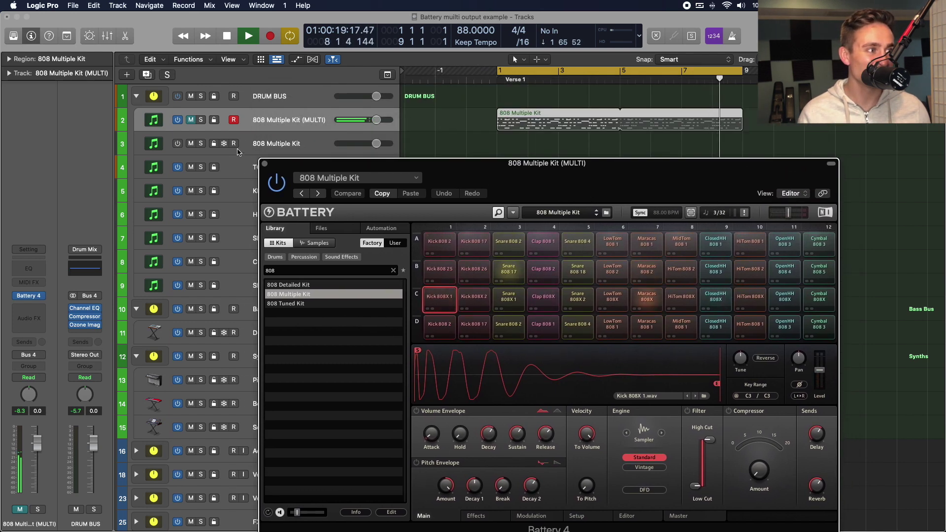
pyautogui.moveTo(288, 168); pyautogui.dragTo(277, 142)
pyautogui.click(289, 200)
pyautogui.press('space')
# - Play the loop with the MULTI track still muted and check the levels on the MULTI and KICK tracks
pyautogui.click(249, 120)
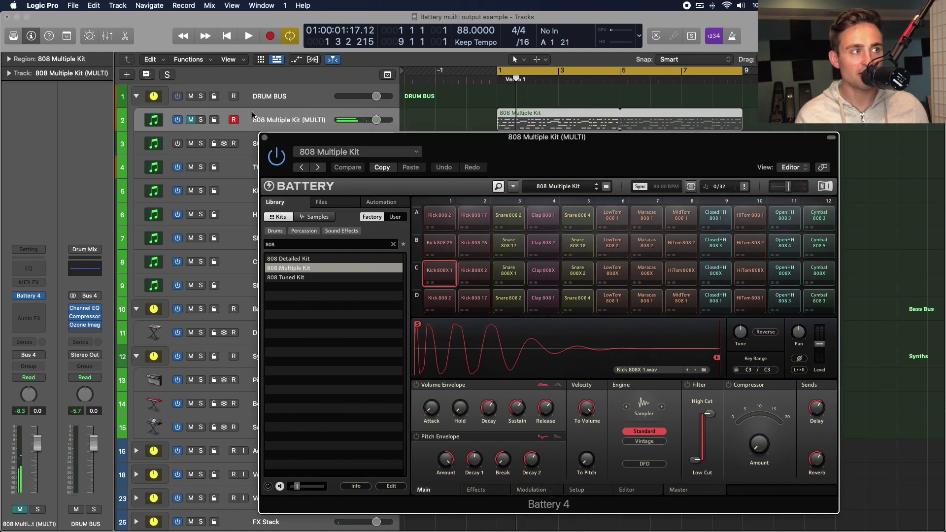
pyautogui.press('space')
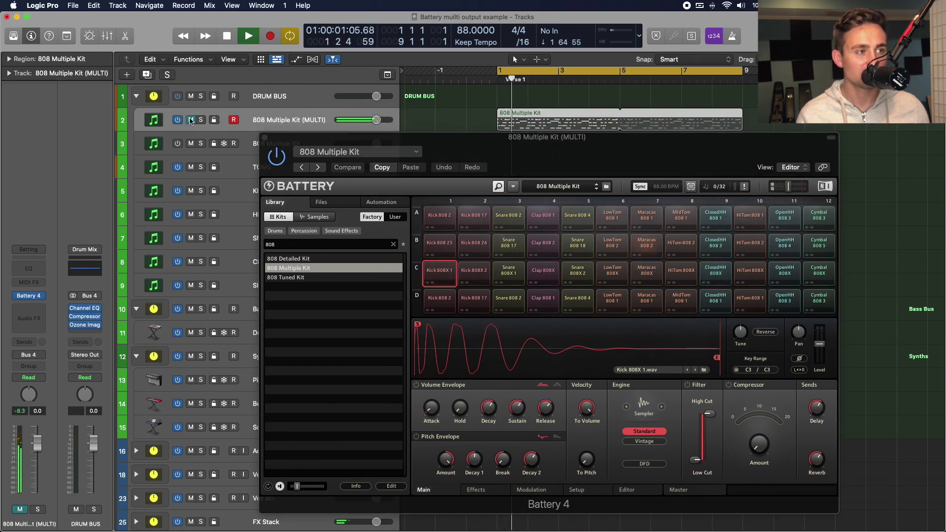
pyautogui.moveTo(293, 139); pyautogui.dragTo(292, 220)
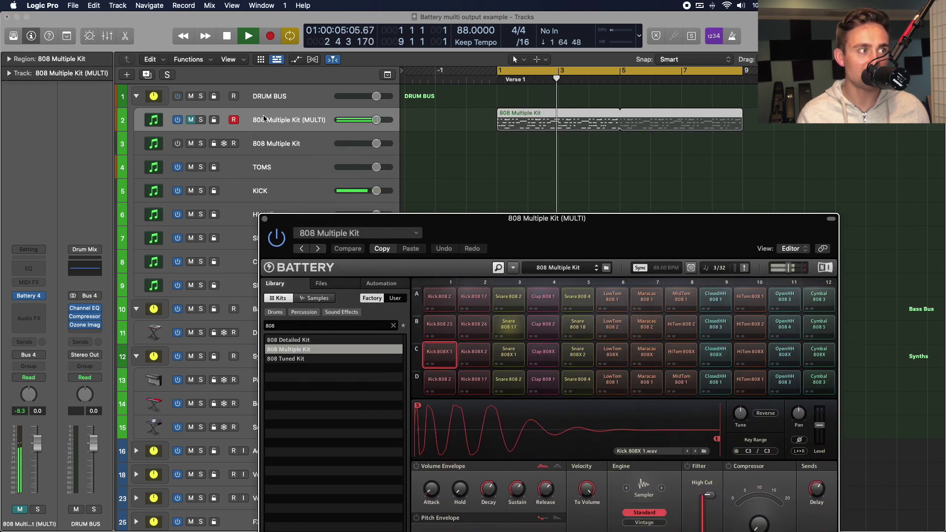
pyautogui.moveTo(651, 237); pyautogui.dragTo(639, 142)
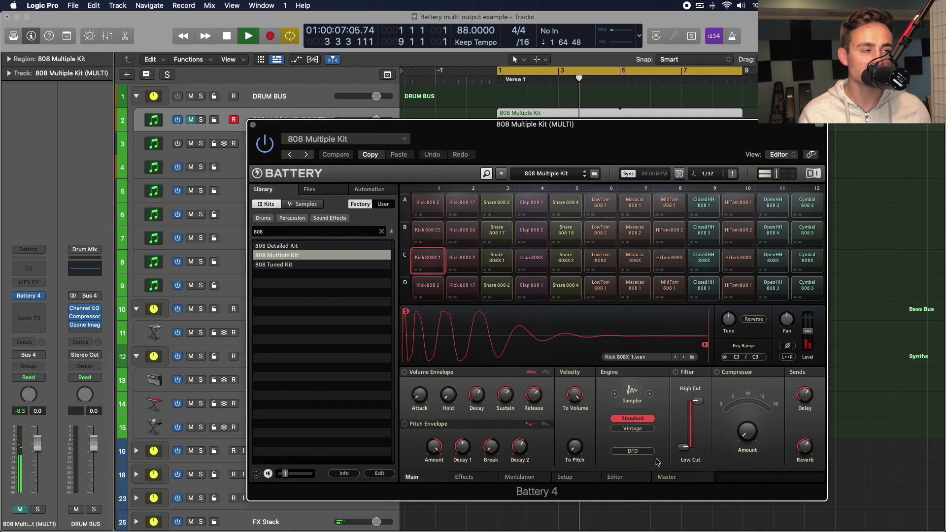
pyautogui.moveTo(339, 129); pyautogui.dragTo(379, 181)
pyautogui.press('space')
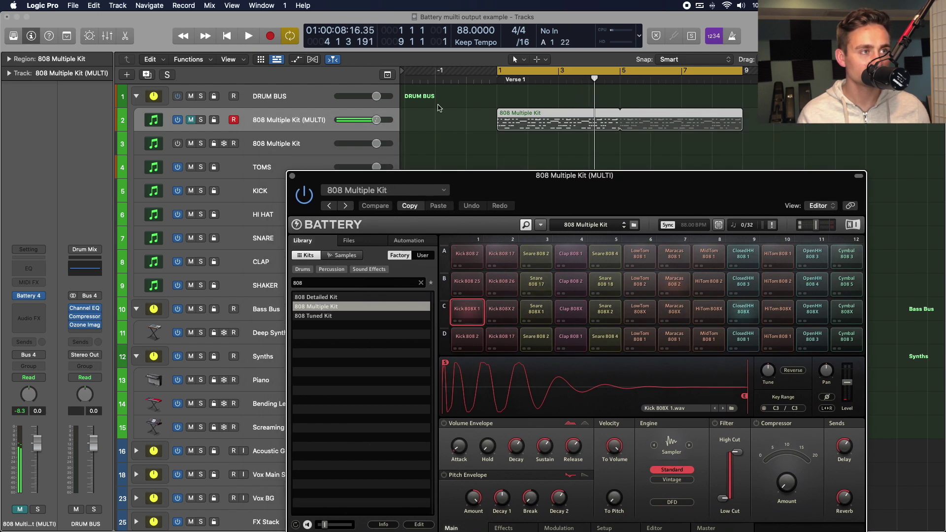
# - Unmute the 808 Multiple Kit (MULTI) track and play the loop from the start to see which Battery cells trigger
pyautogui.click(501, 81)
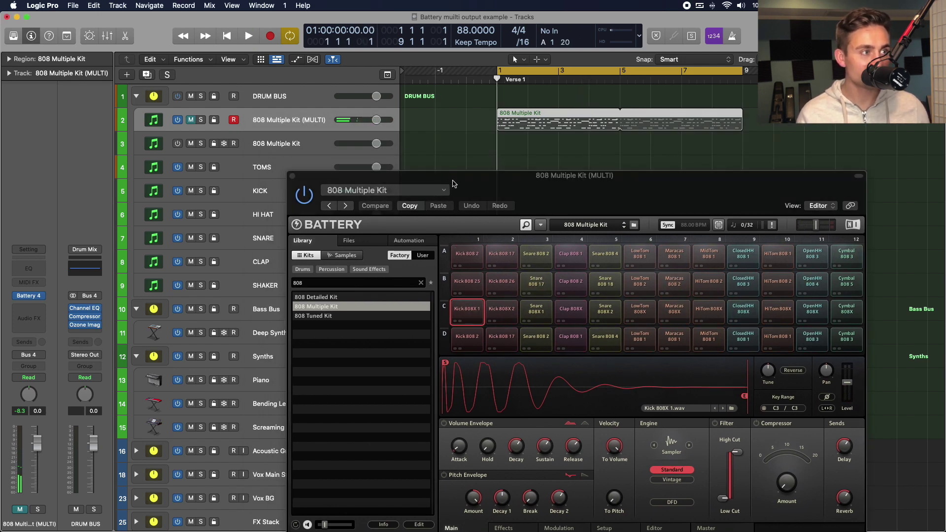
pyautogui.click(192, 122)
pyautogui.press('space')
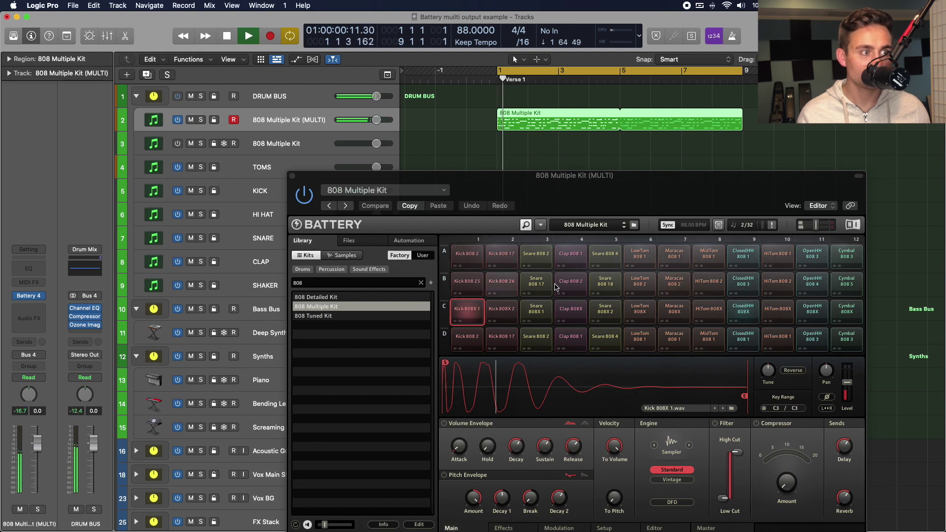
pyautogui.press('space')
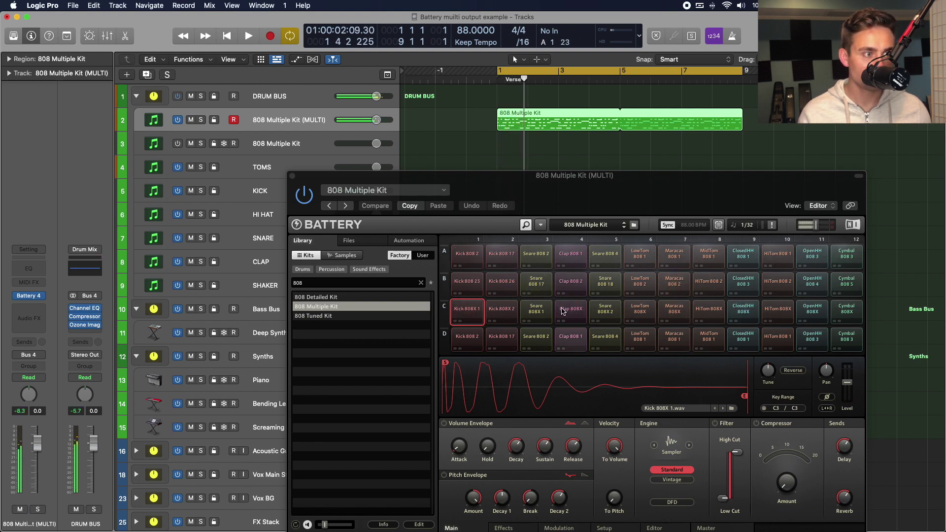
# - Route the Snare 808 17 cell directly to the Mono 18 output
pyautogui.click(542, 284)
pyautogui.rightClick(545, 284)
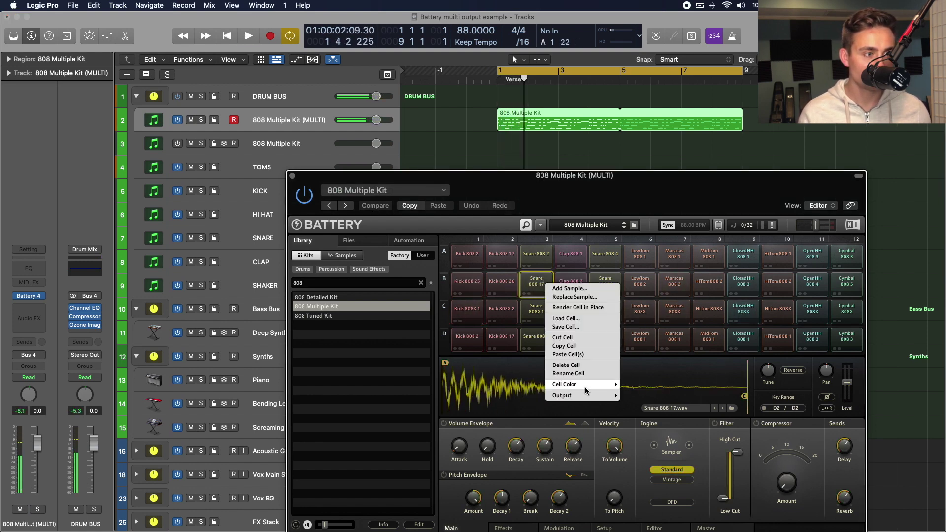
pyautogui.moveTo(589, 398)
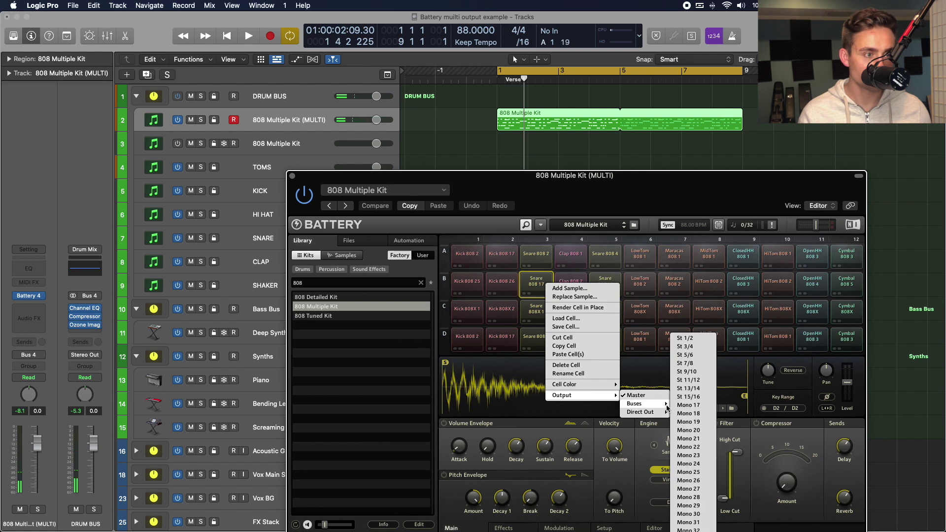
pyautogui.moveTo(646, 412)
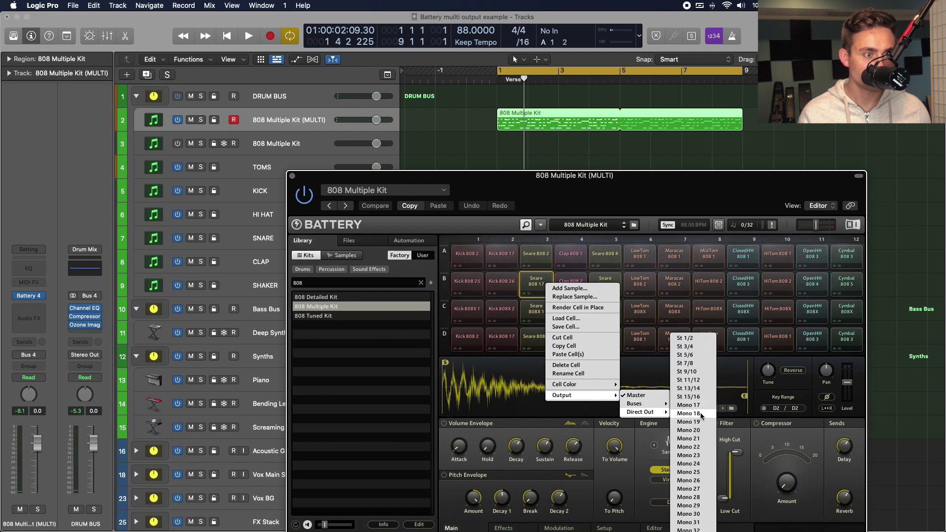
pyautogui.click(700, 413)
# - Play the loop with the Battery window clear of the track list, and compare the HI HAT and SNARE channel inputs
pyautogui.press('space')
pyautogui.moveTo(472, 179); pyautogui.dragTo(606, 176)
pyautogui.press('space')
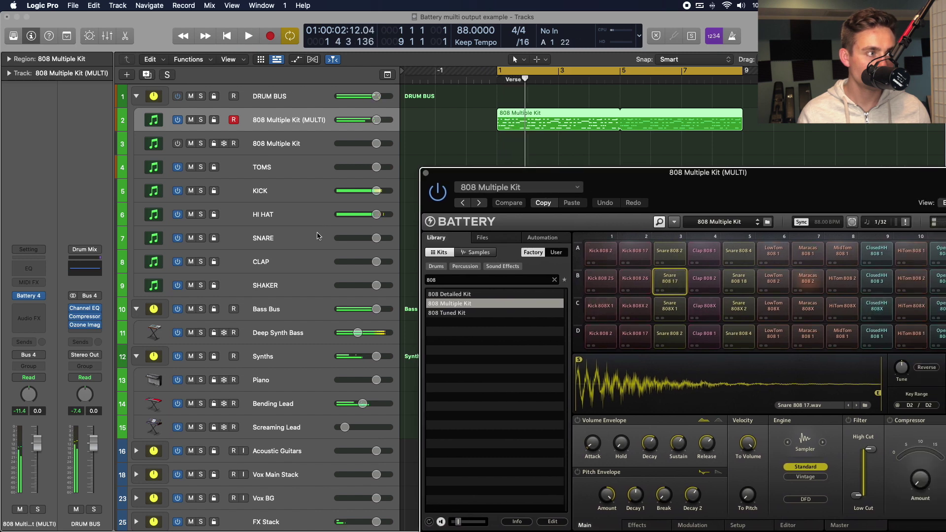
pyautogui.click(297, 238)
pyautogui.click(288, 216)
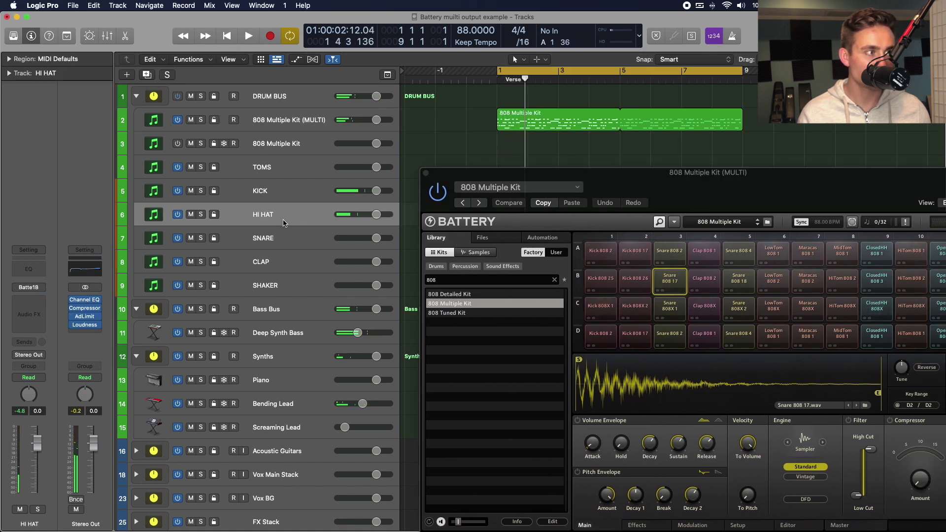
pyautogui.click(259, 239)
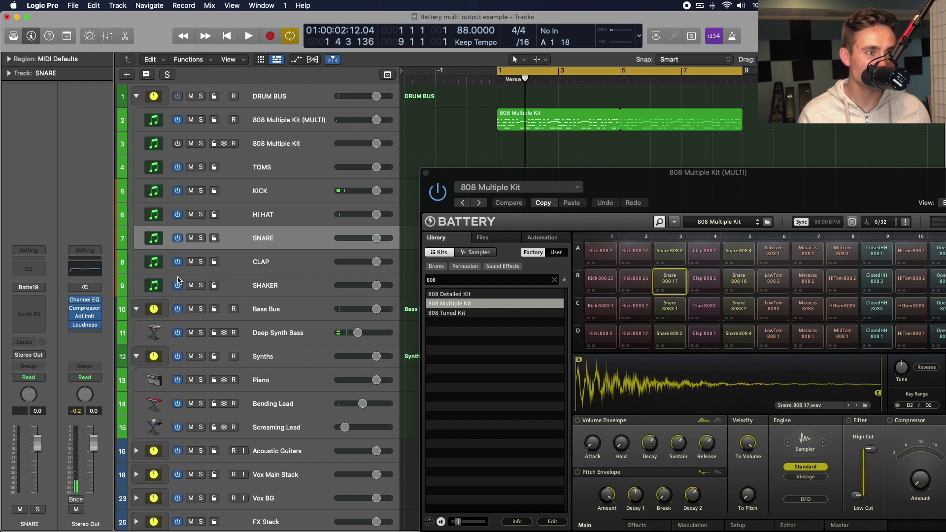
# - Route the Snare 808 17 cell directly to the Mono 19 output
pyautogui.click(672, 280)
pyautogui.rightClick(674, 278)
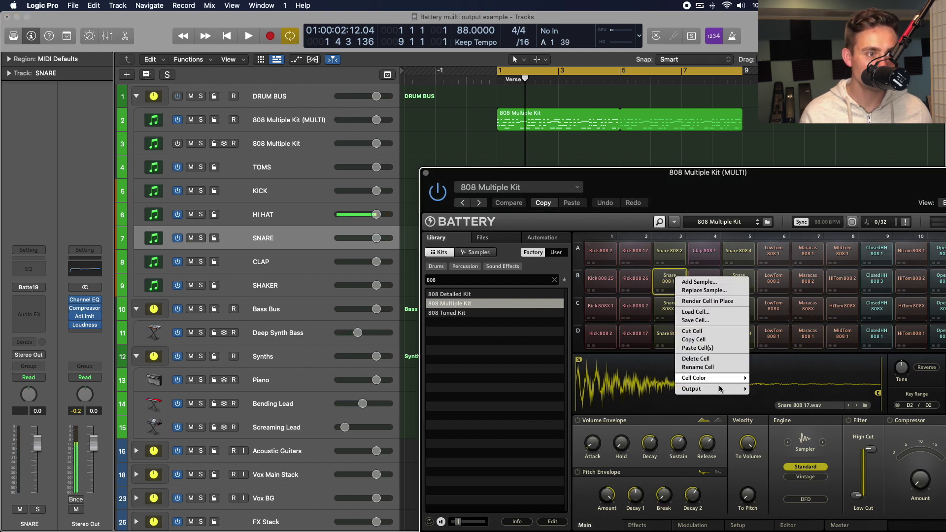
pyautogui.moveTo(710, 389)
pyautogui.moveTo(772, 406)
pyautogui.click(818, 419)
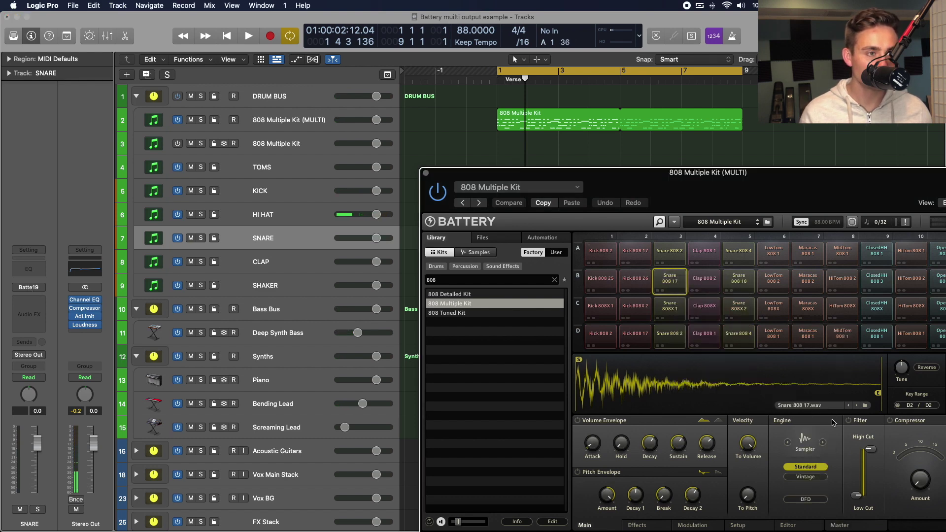
# - Play the loop to spot the triggered hi-hat cell and route ClosedHH 808X directly to the Mono 18 output
pyautogui.moveTo(641, 172); pyautogui.dragTo(494, 171)
pyautogui.press('space')
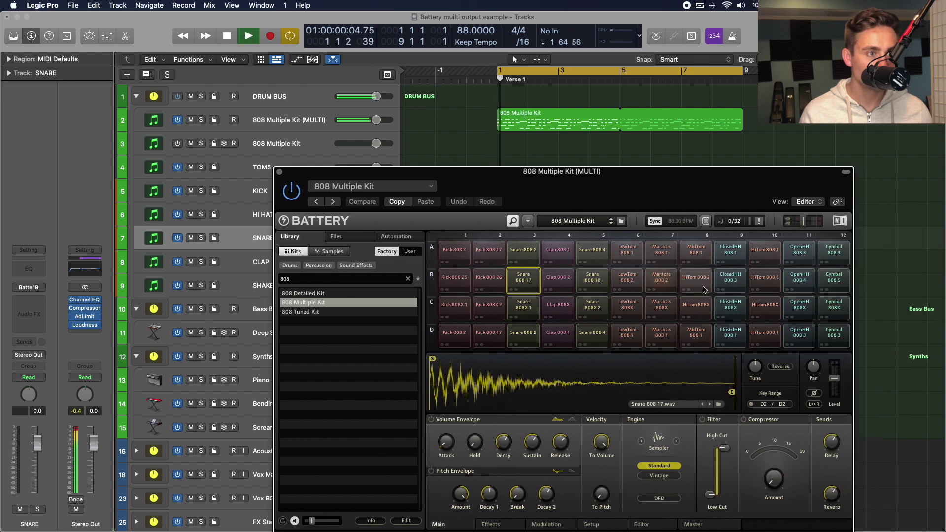
pyautogui.press('space')
pyautogui.click(730, 305)
pyautogui.rightClick(730, 306)
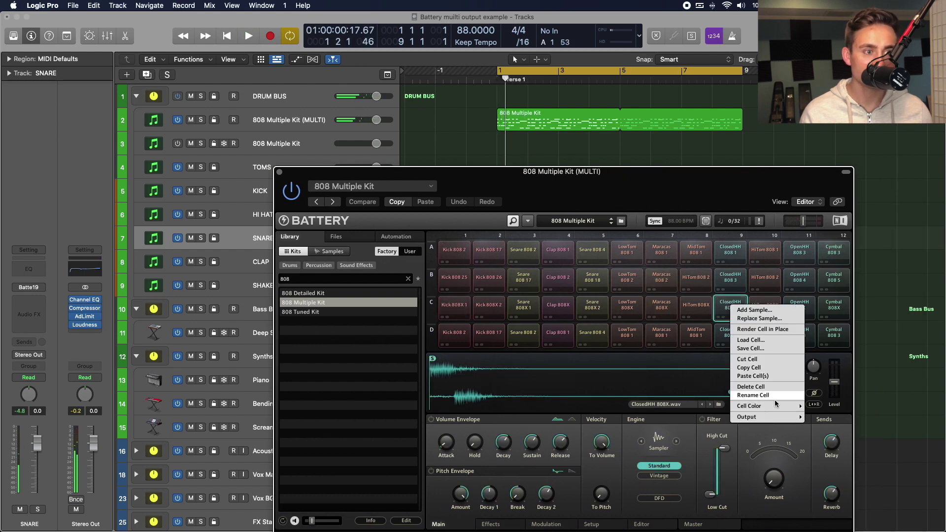
pyautogui.moveTo(764, 417)
pyautogui.moveTo(697, 427)
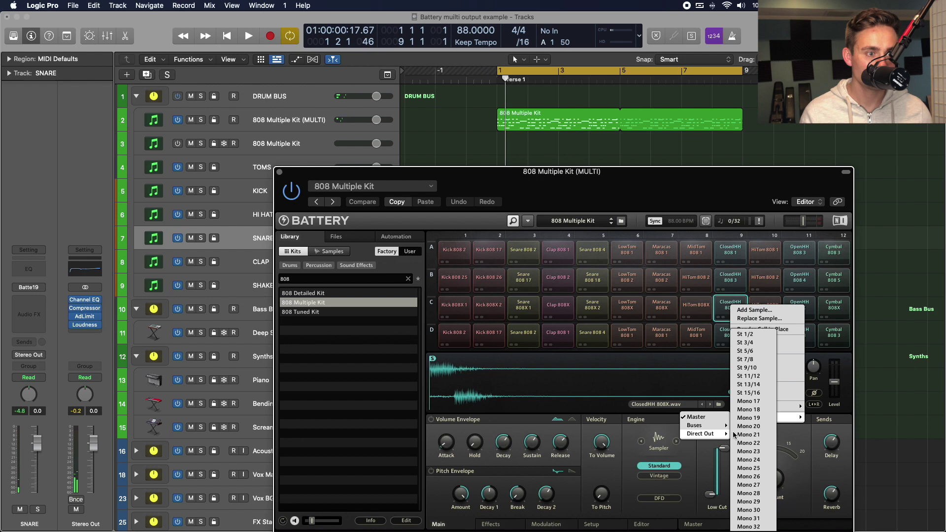
pyautogui.click(754, 413)
# - Play the loop, check the SHAKER track's input, and route the Maracas 808 2 cell directly to the Mono 21 output
pyautogui.press('space')
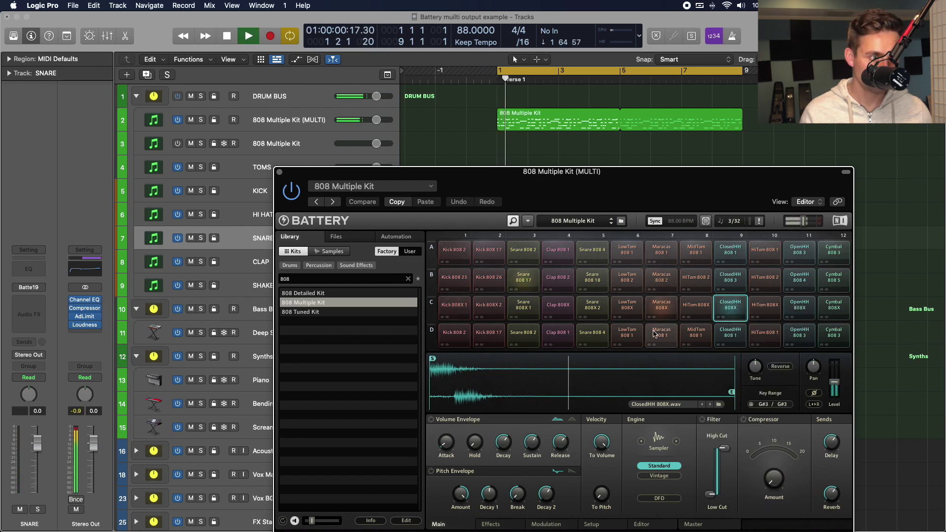
pyautogui.press('space')
pyautogui.click(664, 279)
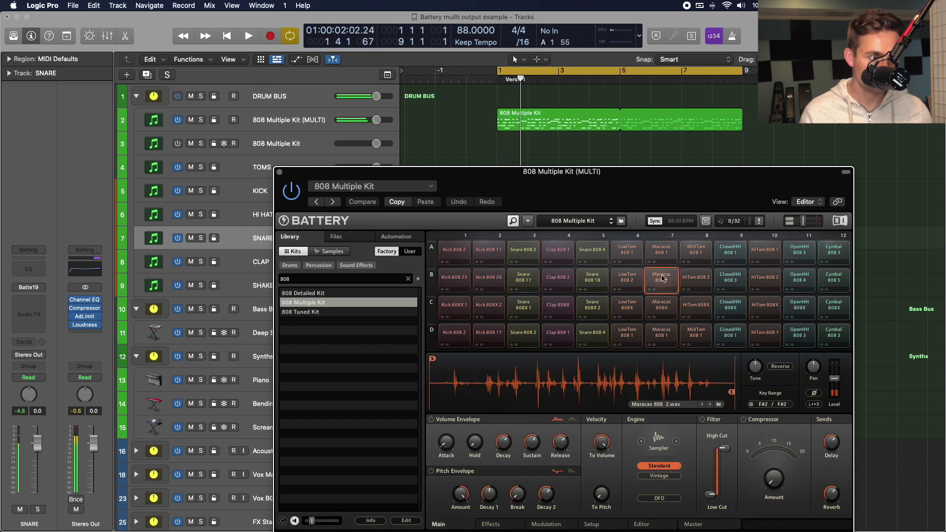
pyautogui.press('space')
pyautogui.press('space')
pyautogui.rightClick(663, 279)
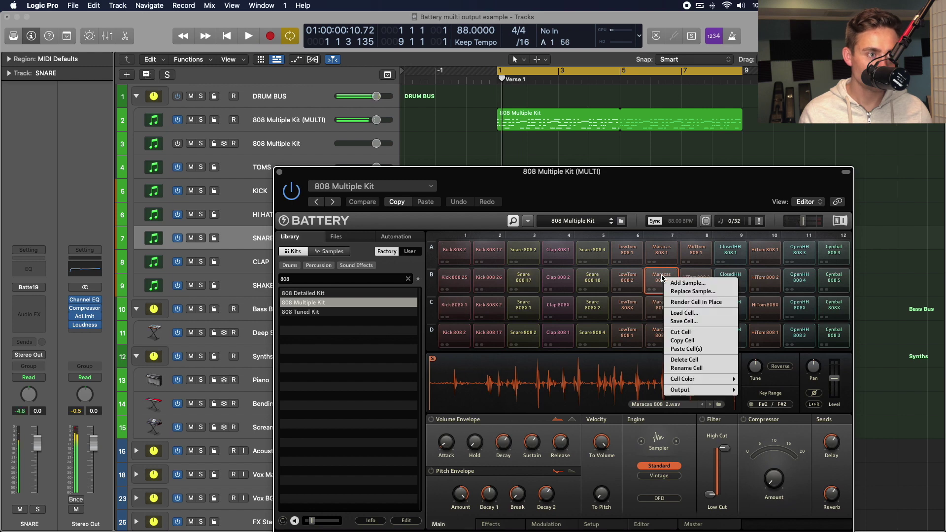
pyautogui.moveTo(700, 384)
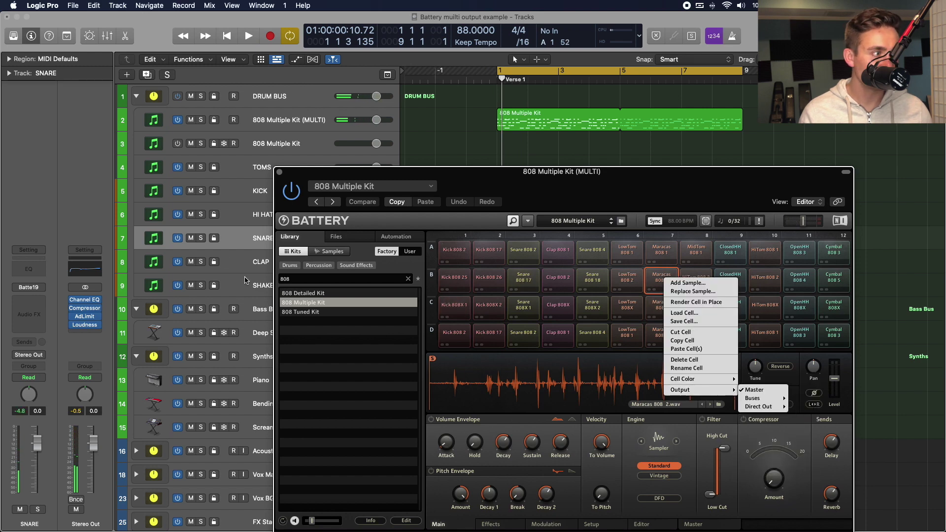
pyautogui.click(257, 286)
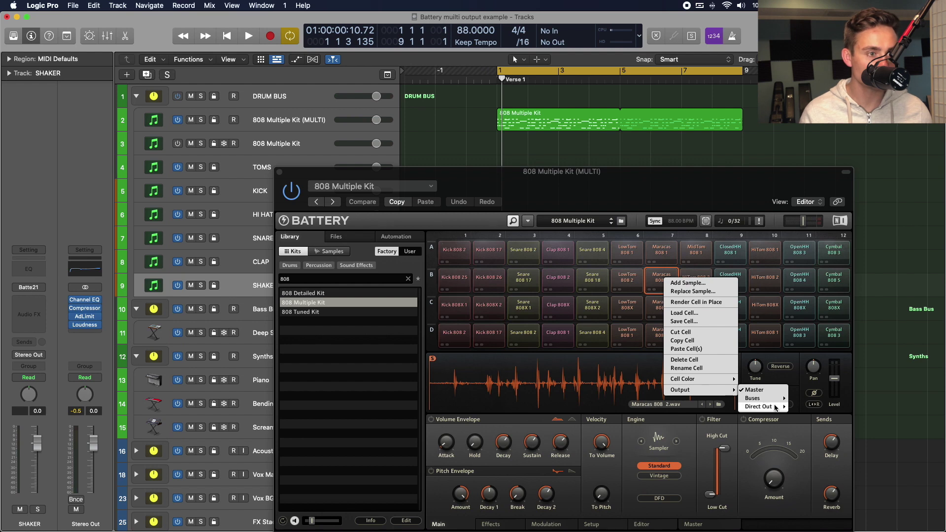
pyautogui.moveTo(762, 407)
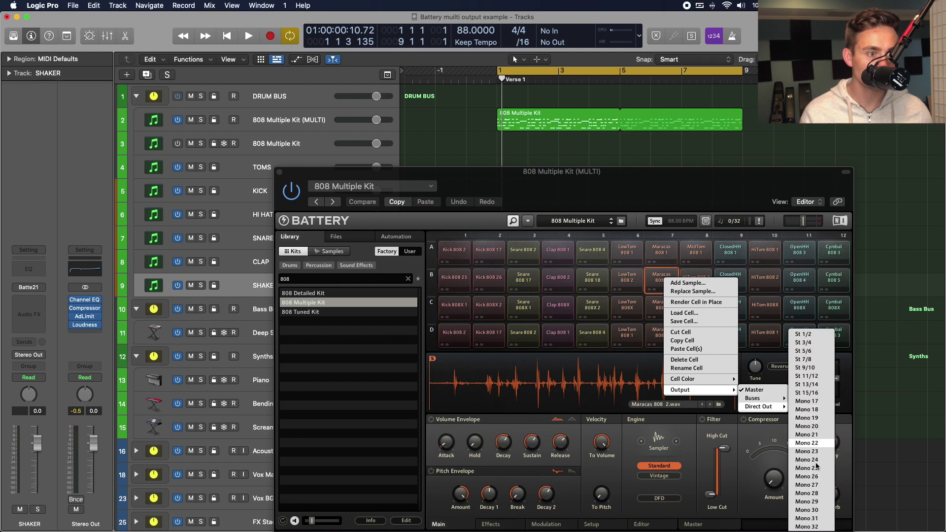
pyautogui.click(808, 427)
# - Play the loop to check the routed Maracas 808 2 cell and audition the Maracas 808X cell
pyautogui.press('space')
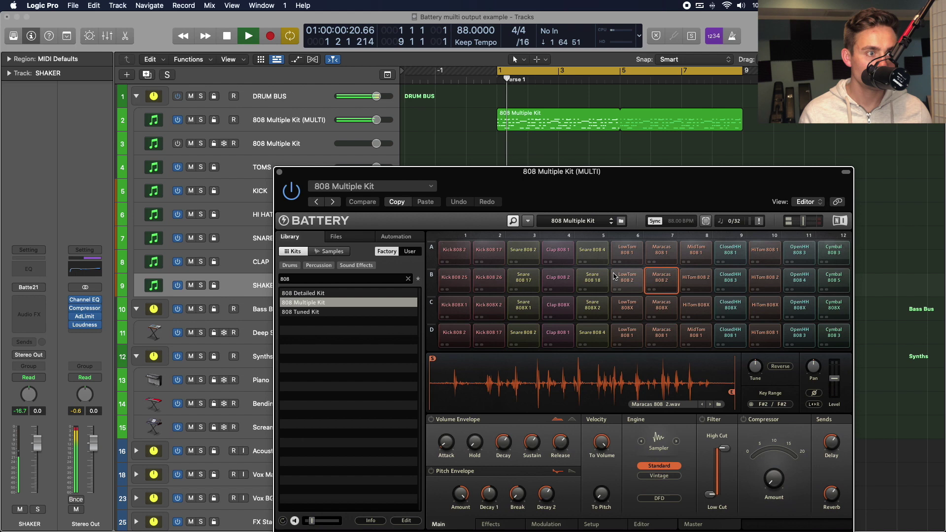
pyautogui.click(660, 303)
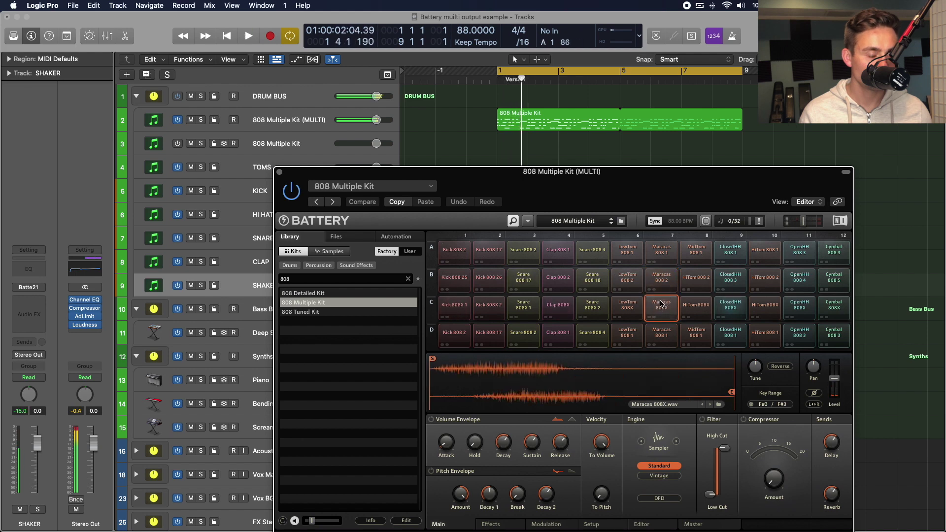
pyautogui.press('space')
pyautogui.press('space')
pyautogui.click(661, 303)
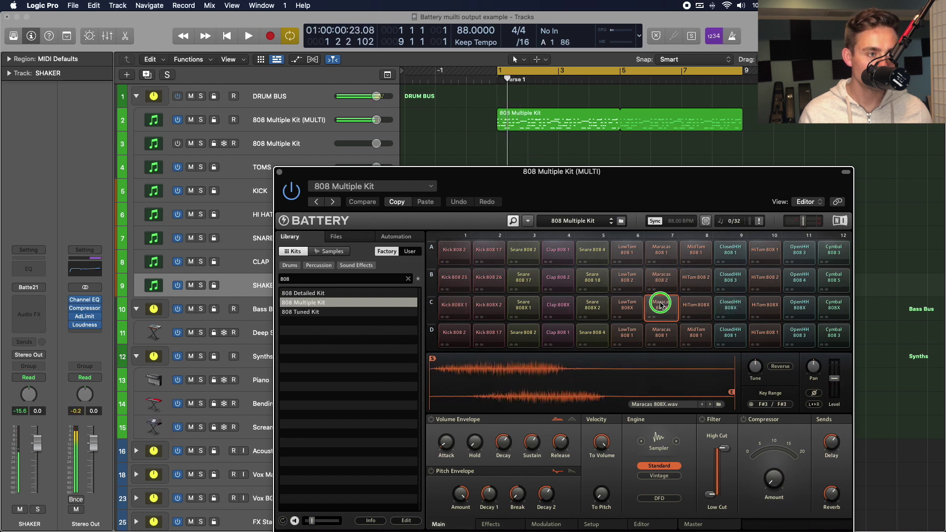
pyautogui.rightClick(661, 303)
pyautogui.moveTo(698, 419)
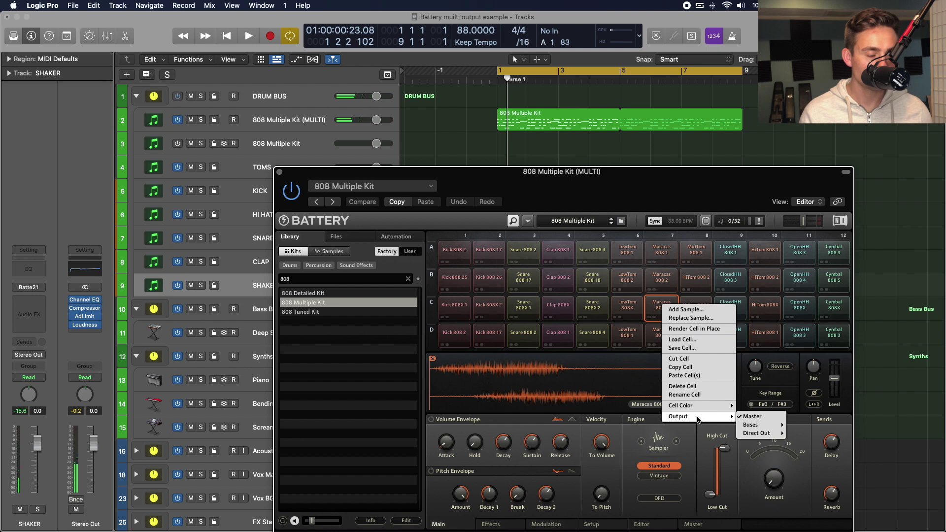
pyautogui.click(661, 303)
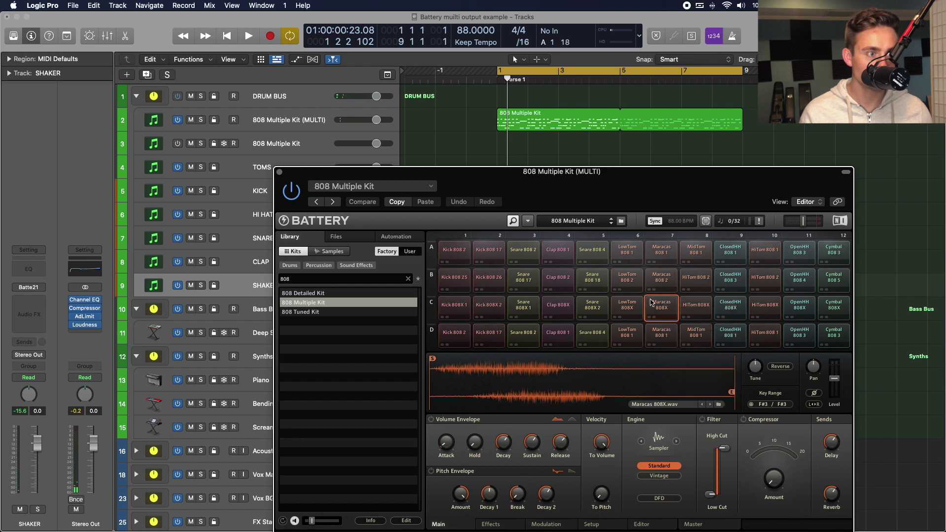
pyautogui.click(661, 303)
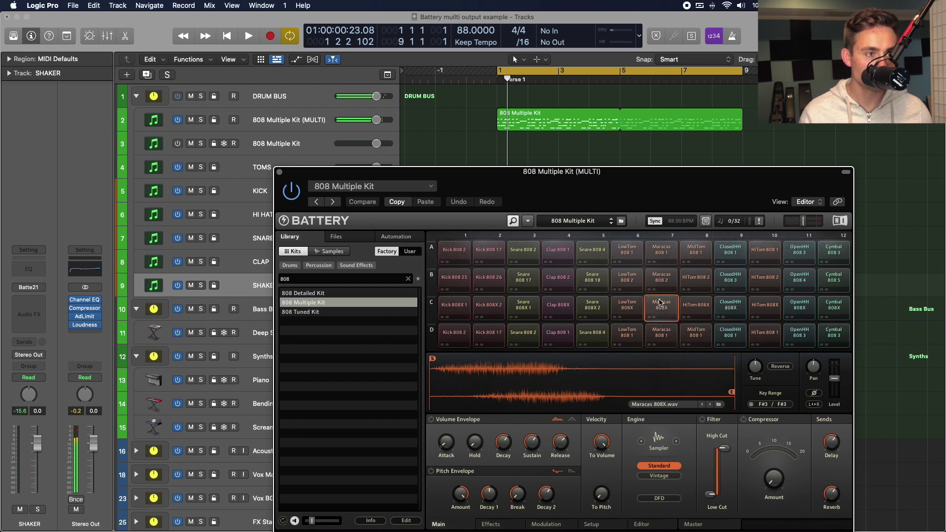
pyautogui.rightClick(661, 302)
pyautogui.moveTo(691, 418)
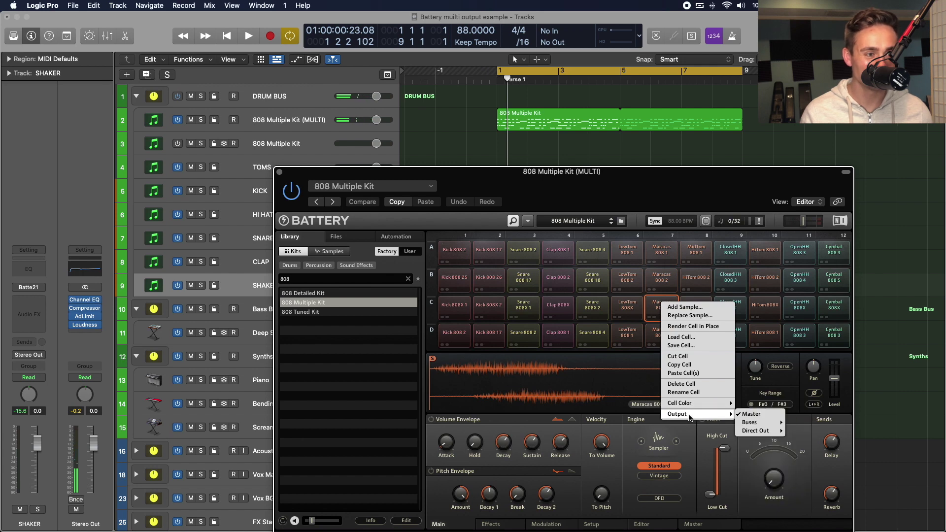
# - In the mixer, name the Batt5-6 aux channel SHAKER and create an arrange track for it
pyautogui.moveTo(751, 431)
pyautogui.moveTo(337, 174); pyautogui.dragTo(337, 248)
pyautogui.press('x')
pyautogui.click(279, 249)
pyautogui.click(275, 521)
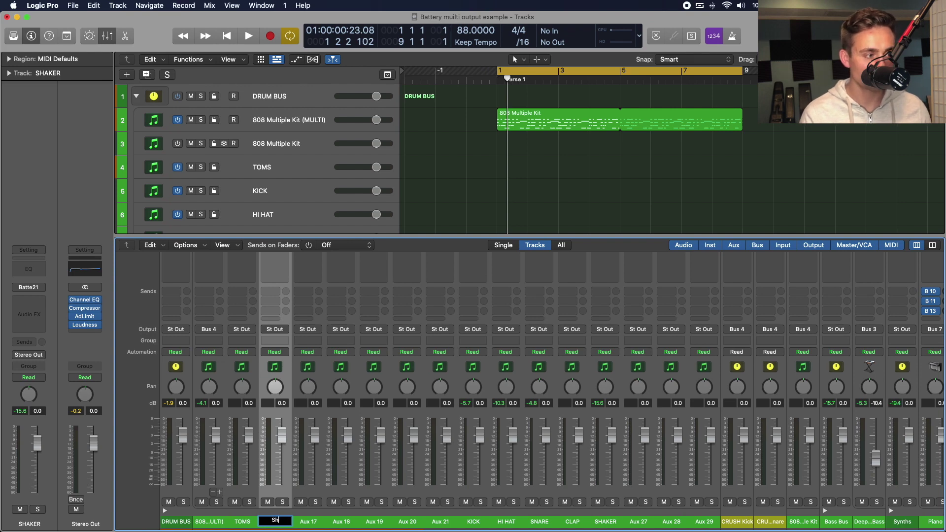
pyautogui.press('Return')
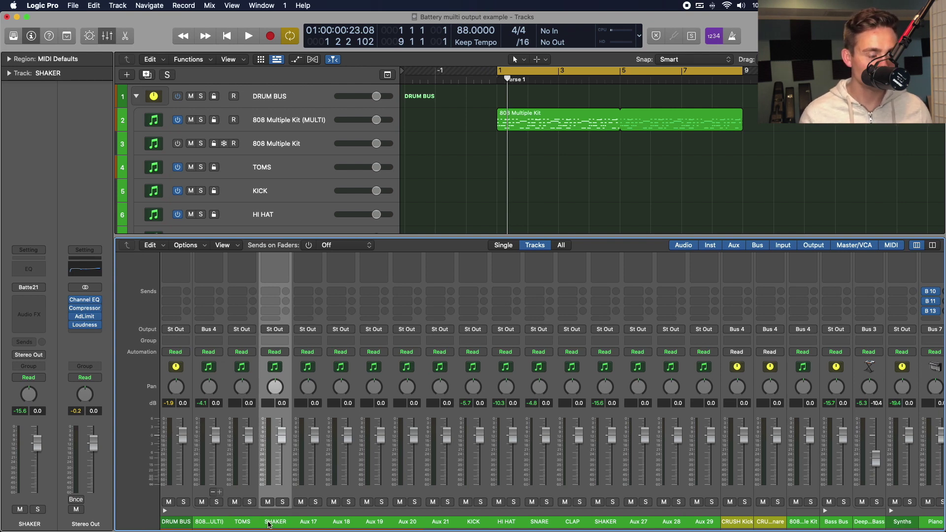
pyautogui.scroll(5, 271, 315)
pyautogui.rightClick(274, 302)
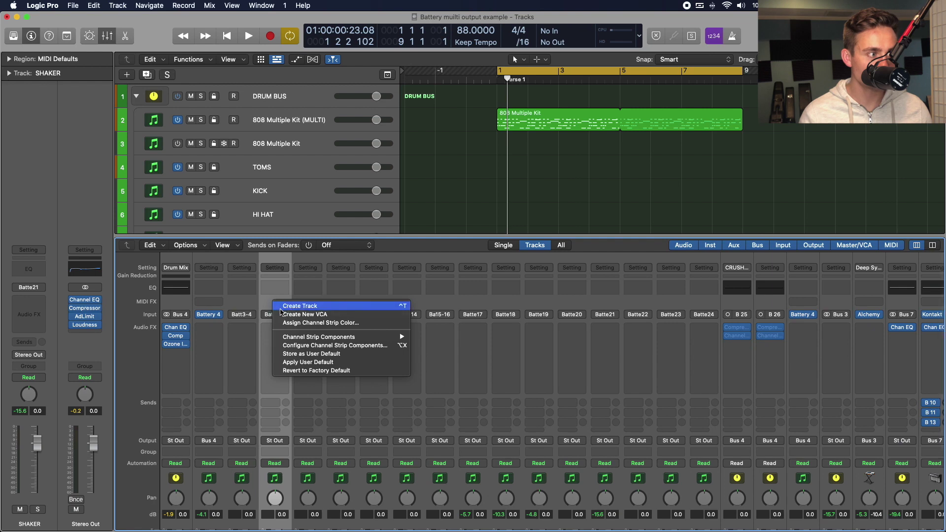
pyautogui.click(281, 307)
pyautogui.press('x')
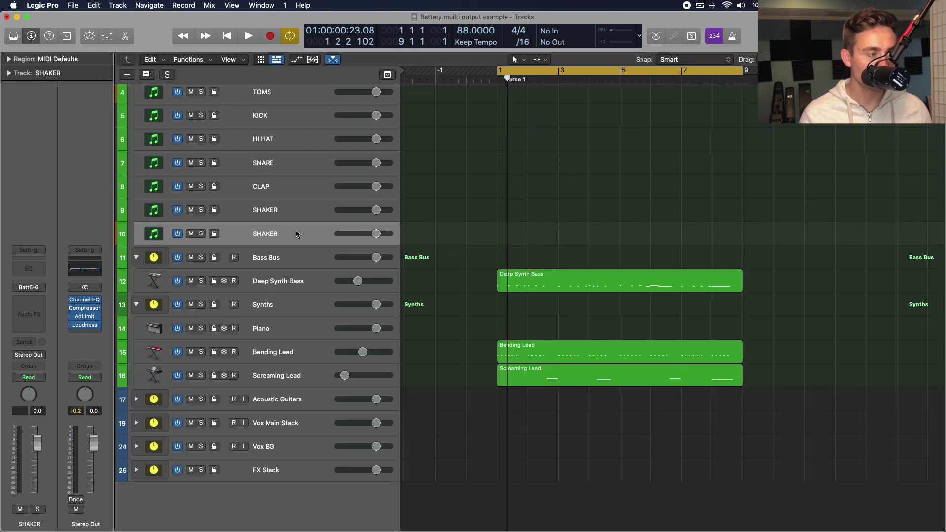
# - Rename the new SHAKER track in the track list to SHAKER 2
pyautogui.doubleClick(271, 240)
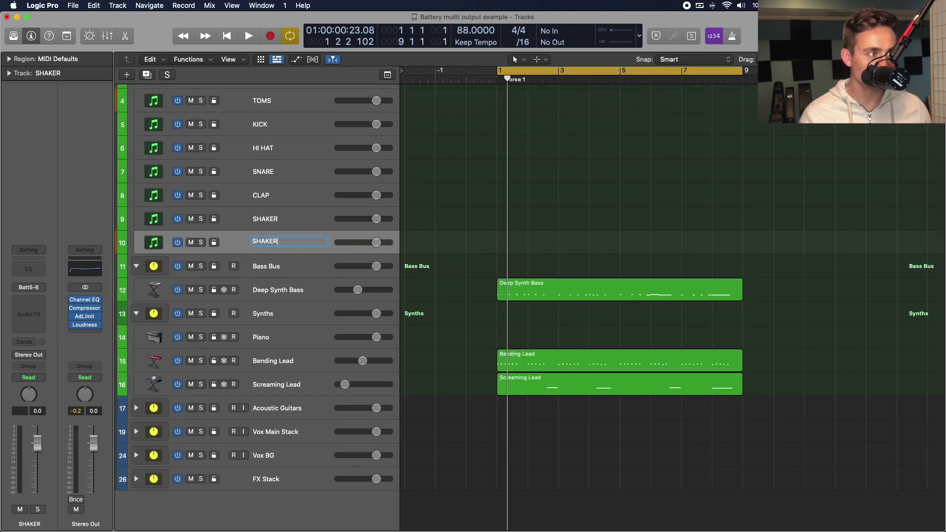
pyautogui.write('2')
pyautogui.press('Return')
# - Reopen Battery 4 from the 808 Multiple Kit (MULTI) track, select the Maracas 808X cell and play the loop briefly
pyautogui.scroll(3, 308, 234)
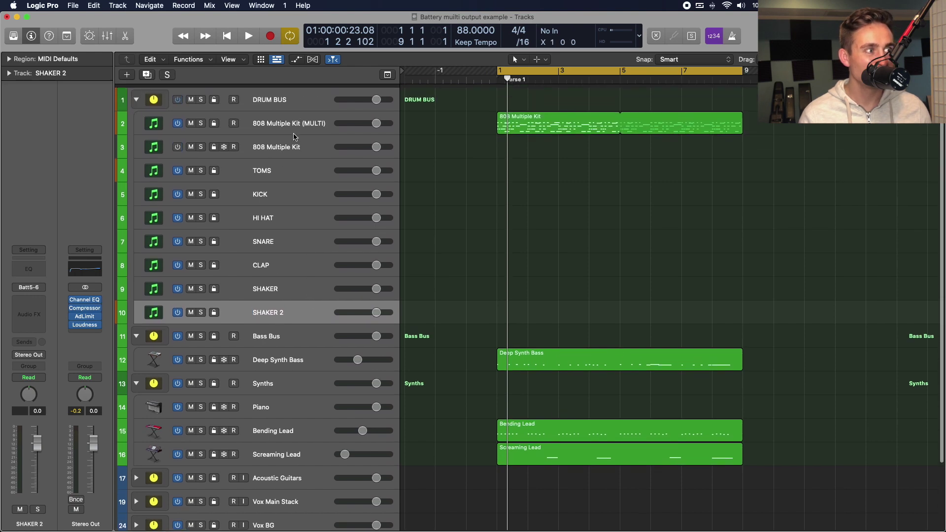
pyautogui.click(292, 123)
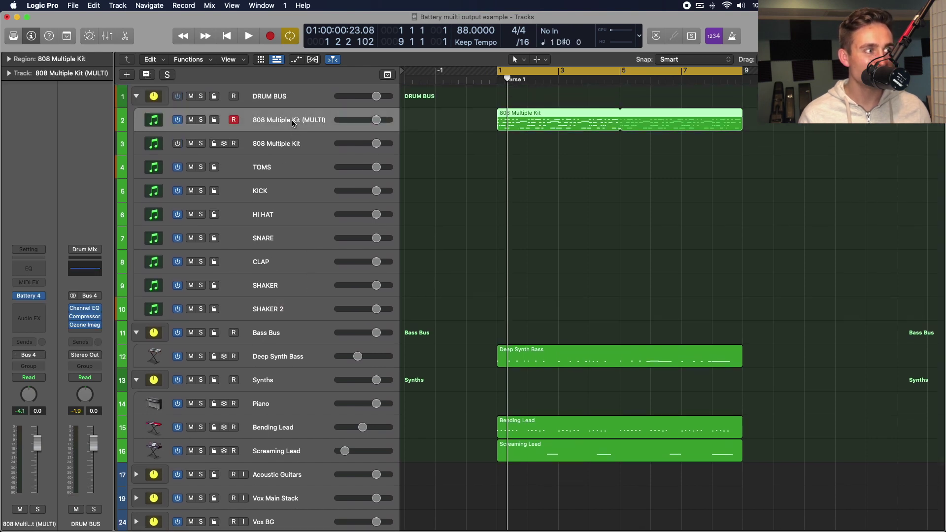
pyautogui.click(29, 296)
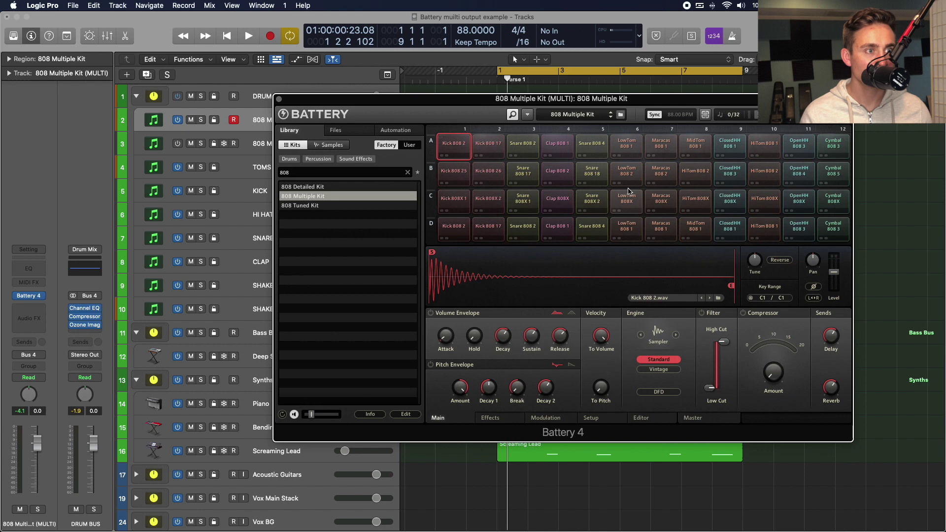
pyautogui.click(659, 212)
pyautogui.press('space')
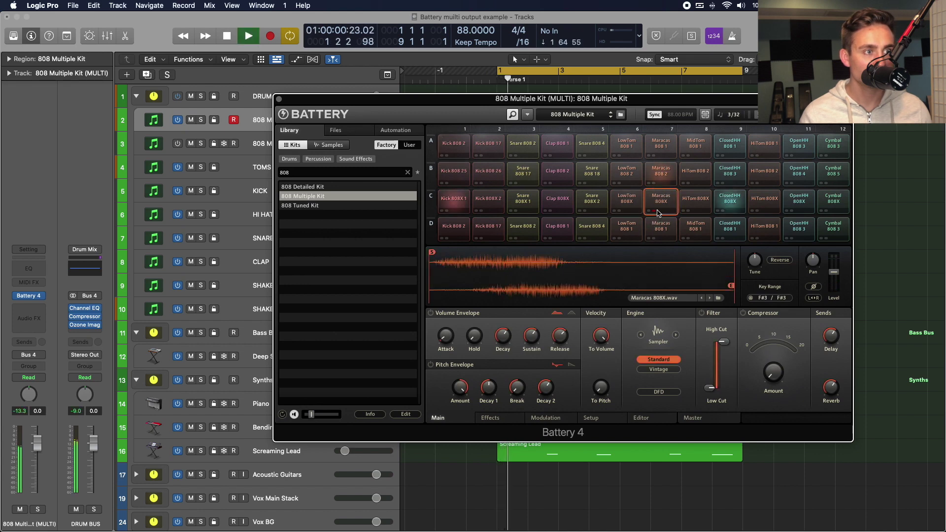
pyautogui.press('space')
# - Route the Maracas 808X cell to direct out St 3/4
pyautogui.click(661, 196)
pyautogui.rightClick(661, 196)
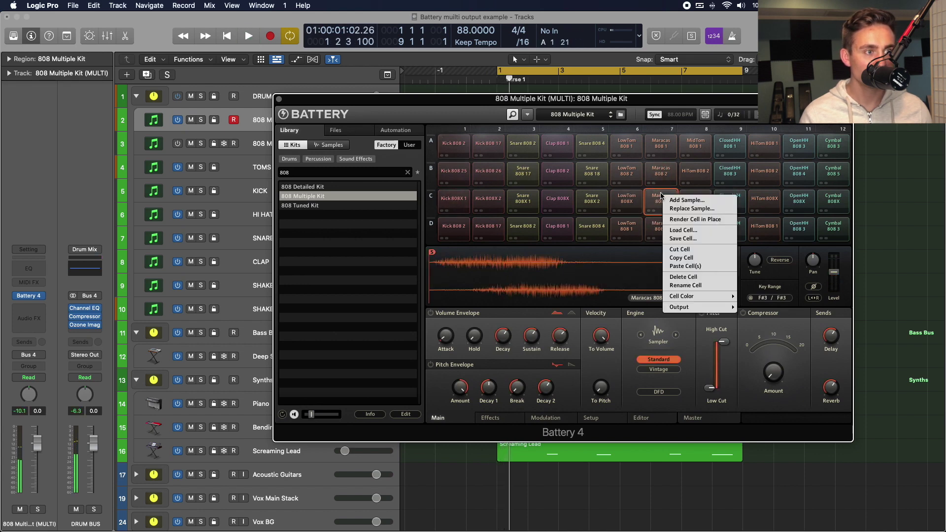
pyautogui.moveTo(690, 307)
pyautogui.moveTo(765, 325)
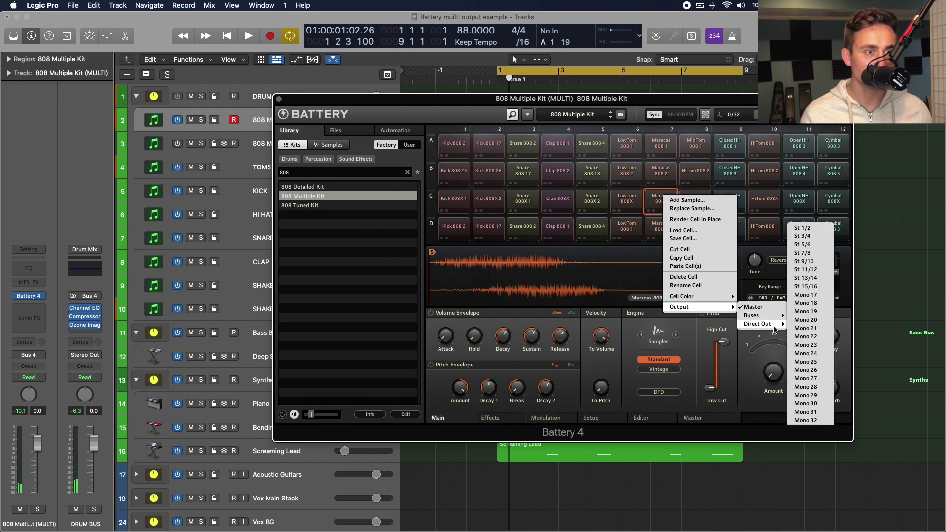
pyautogui.click(811, 239)
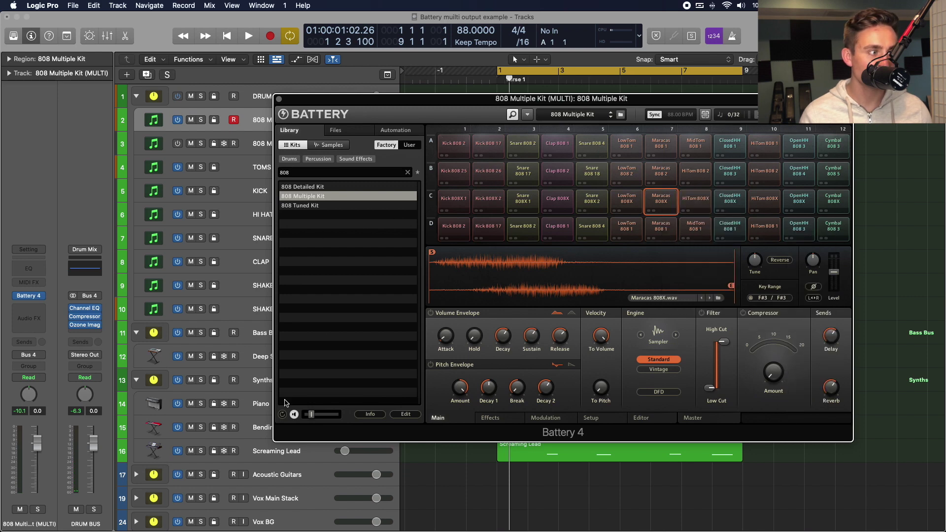
# - Check the SHAKER 2 track's input, route the Maracas 808X cell to direct out St 5/6 and play the loop briefly
pyautogui.click(257, 321)
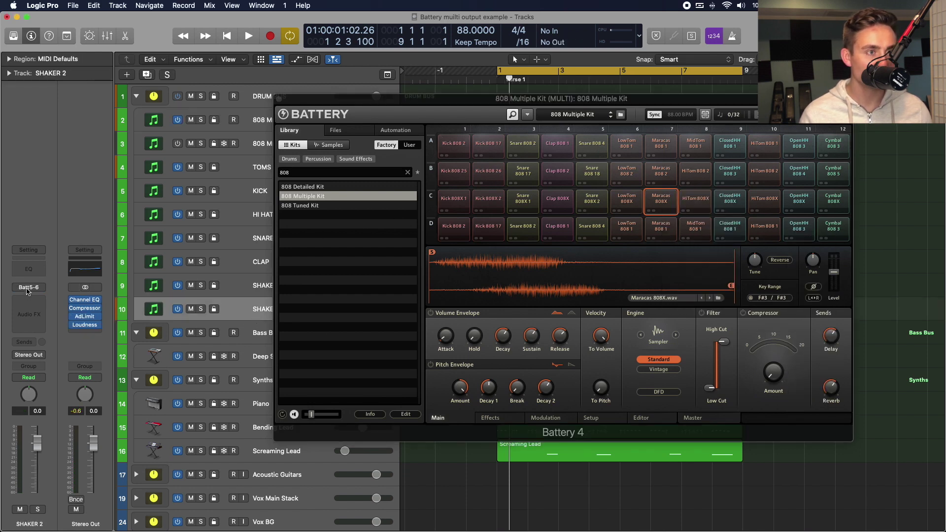
pyautogui.rightClick(657, 199)
pyautogui.moveTo(700, 311)
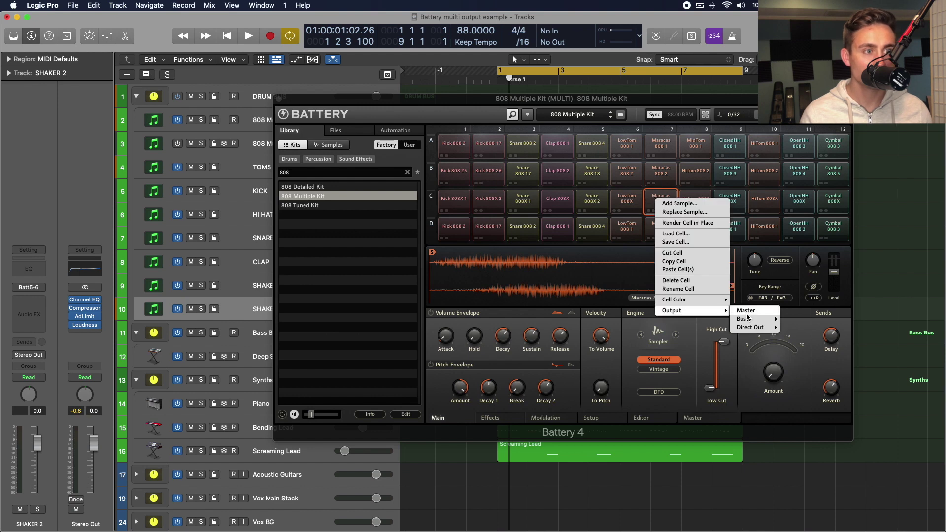
pyautogui.moveTo(768, 328)
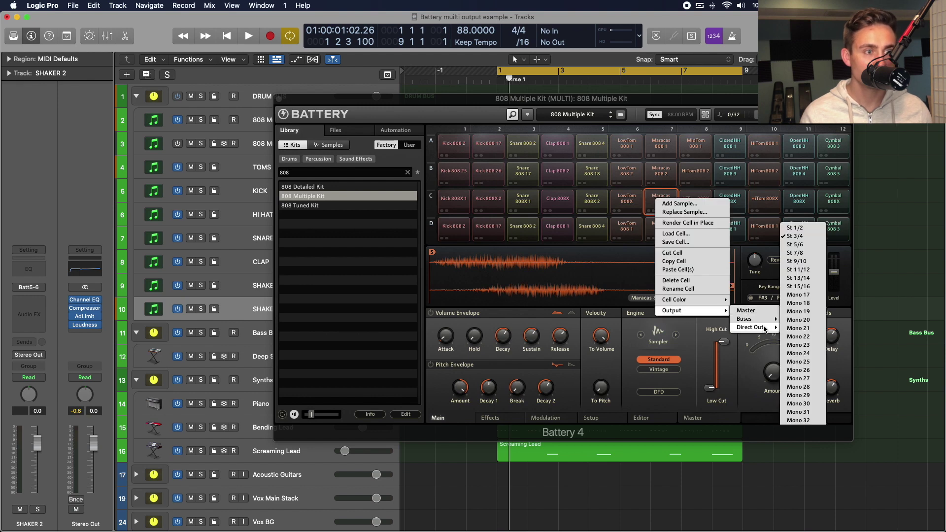
pyautogui.click(795, 245)
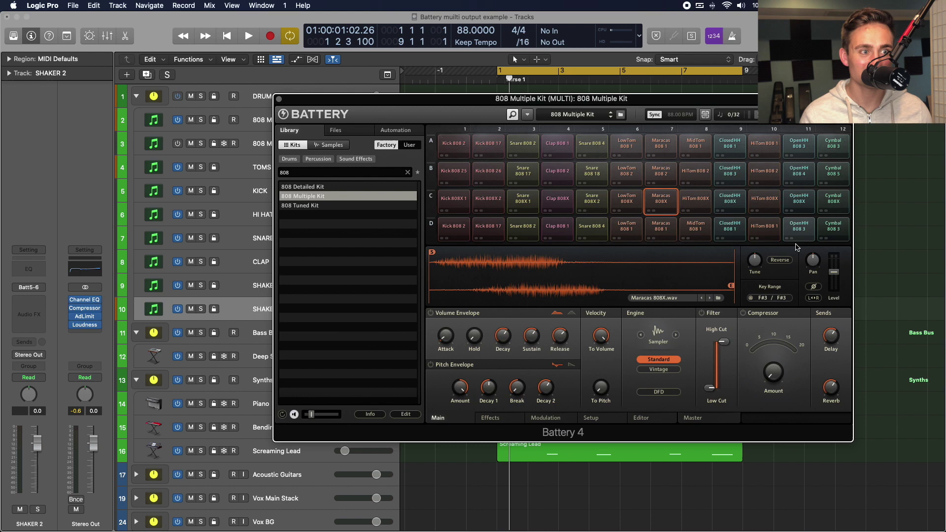
pyautogui.press('space')
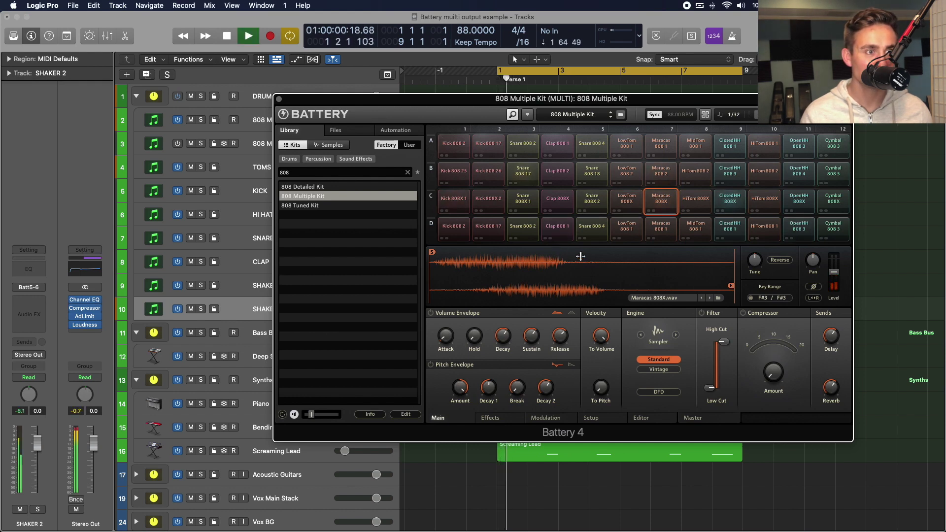
pyautogui.press('space')
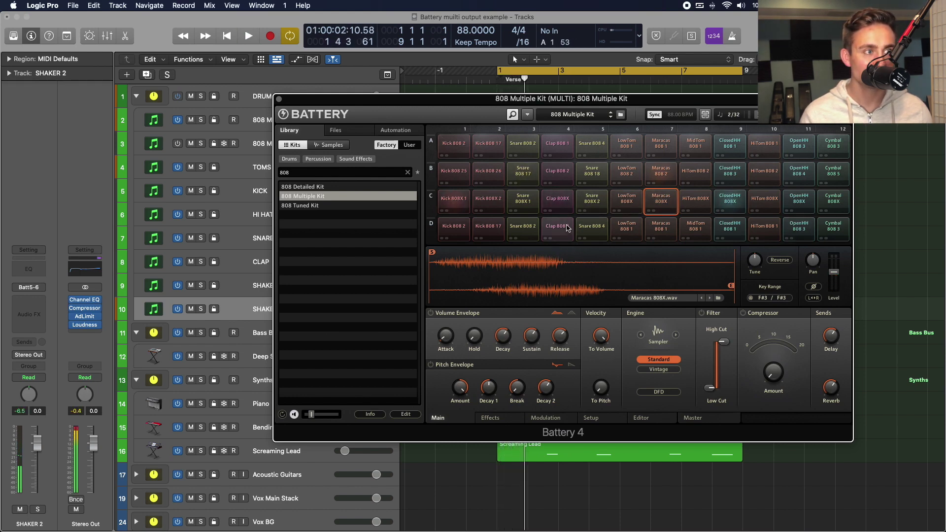
# - Route the Clap 808X cell to direct out Mono 20 to match the CLAP track's input, and play the loop briefly
pyautogui.click(558, 197)
pyautogui.rightClick(558, 197)
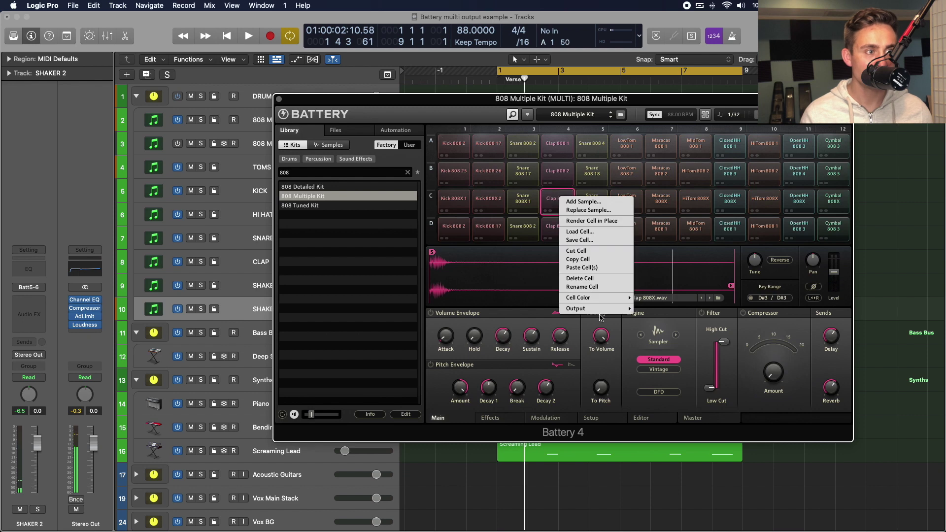
pyautogui.moveTo(616, 308)
pyautogui.moveTo(658, 325)
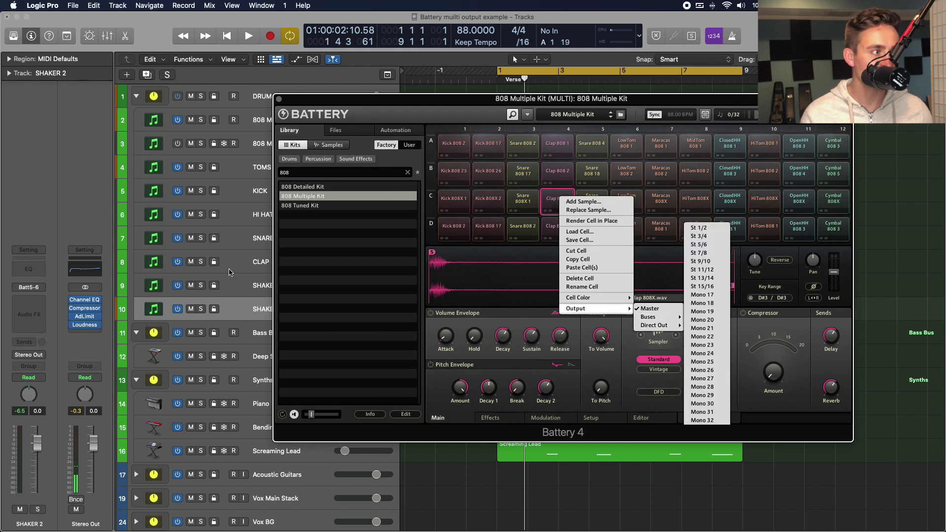
pyautogui.click(253, 265)
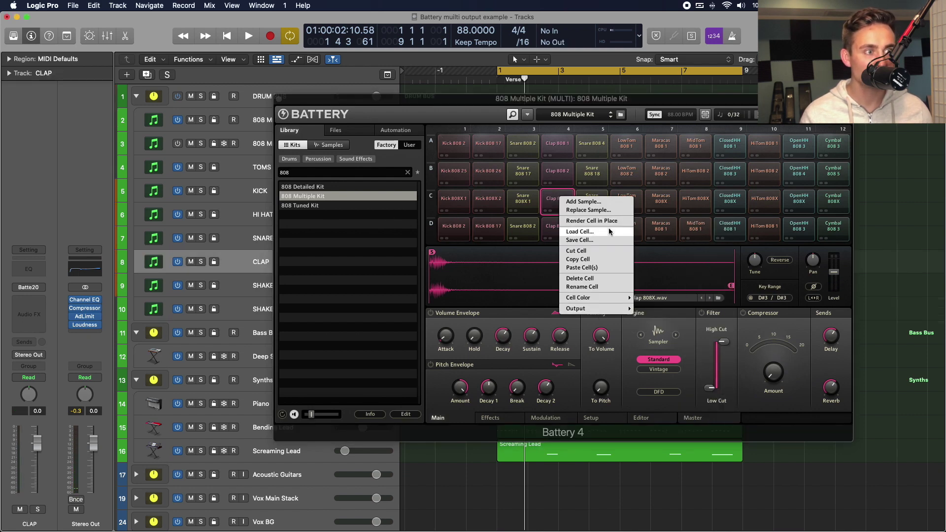
pyautogui.moveTo(611, 309)
pyautogui.moveTo(663, 326)
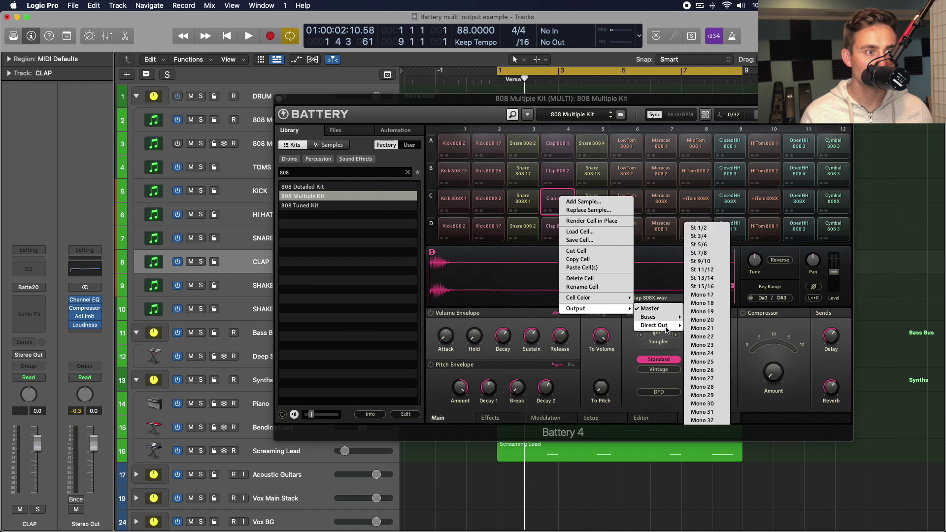
pyautogui.click(714, 320)
pyautogui.press('space')
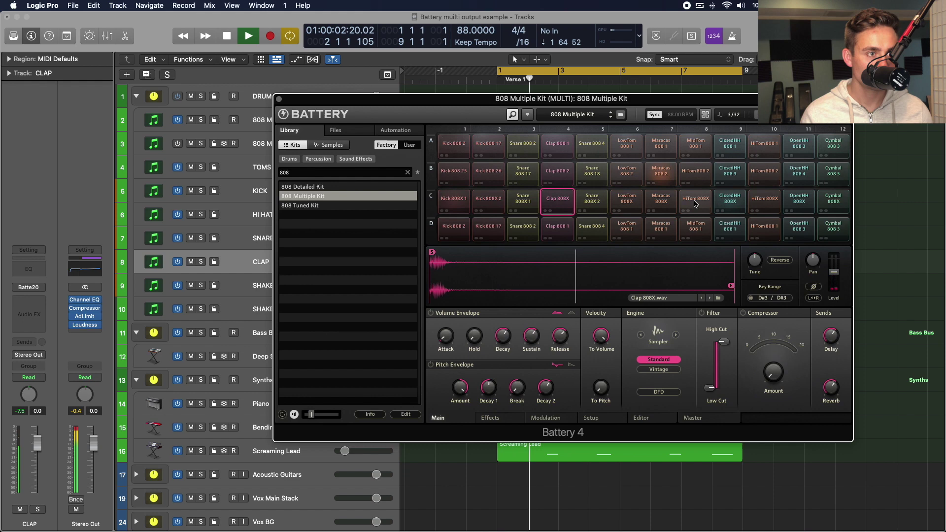
pyautogui.press('space')
pyautogui.click(552, 197)
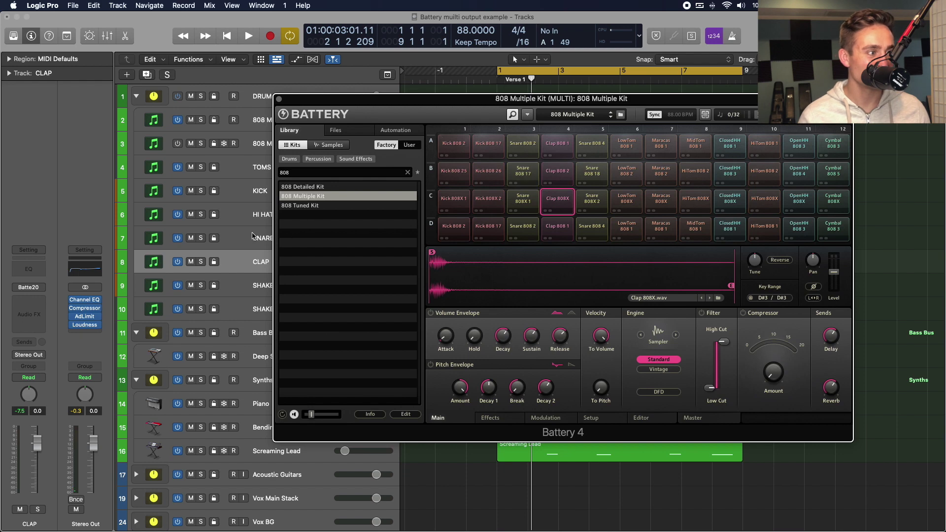
# - In the mixer, name the Batt7-8 aux channel CLAP ST and create an arrange track for it
pyautogui.press('x')
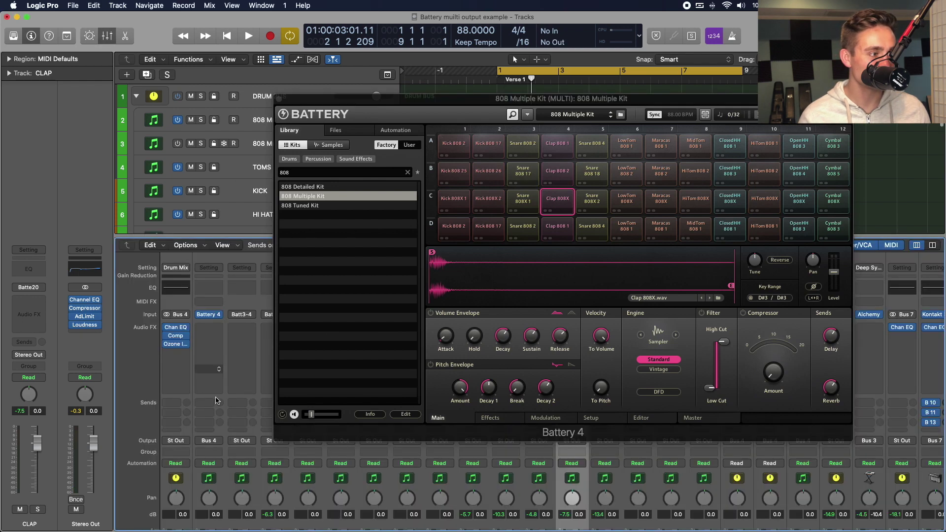
pyautogui.scroll(-2, 269, 502)
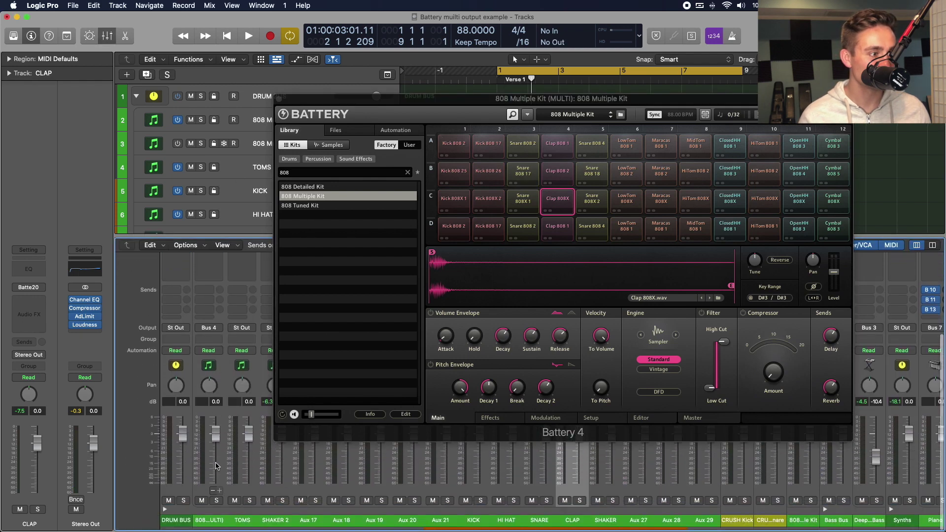
pyautogui.doubleClick(308, 521)
pyautogui.write('CLAP')
pyautogui.press('Return')
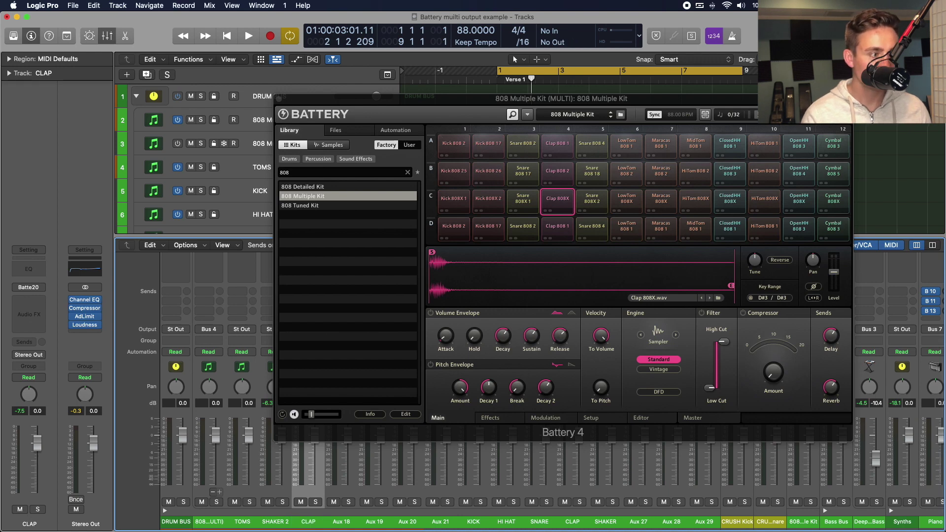
pyautogui.doubleClick(310, 521)
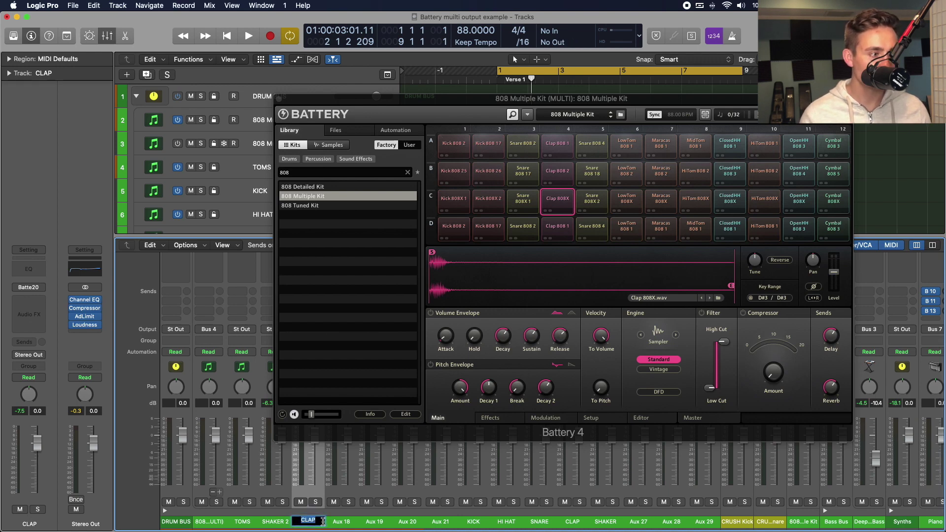
pyautogui.write('ST')
pyautogui.press('Return')
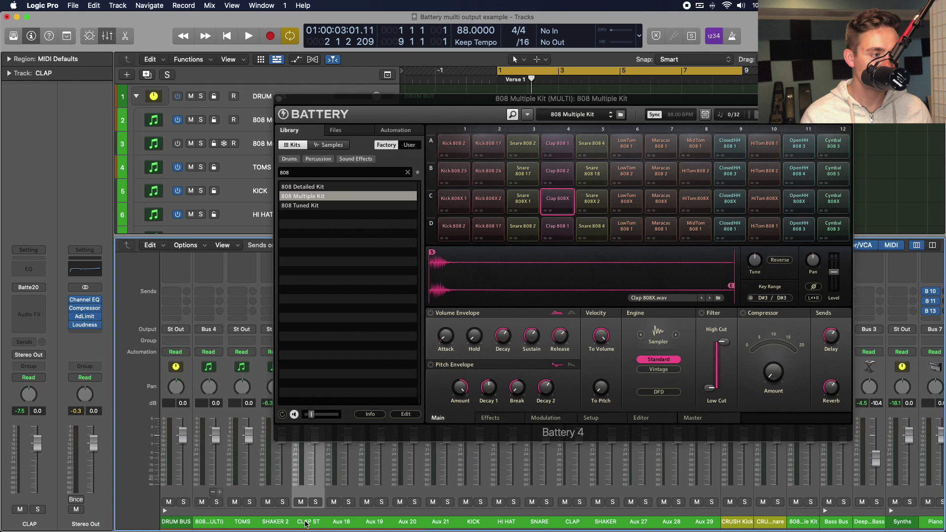
pyautogui.scroll(3, 306, 523)
pyautogui.rightClick(309, 486)
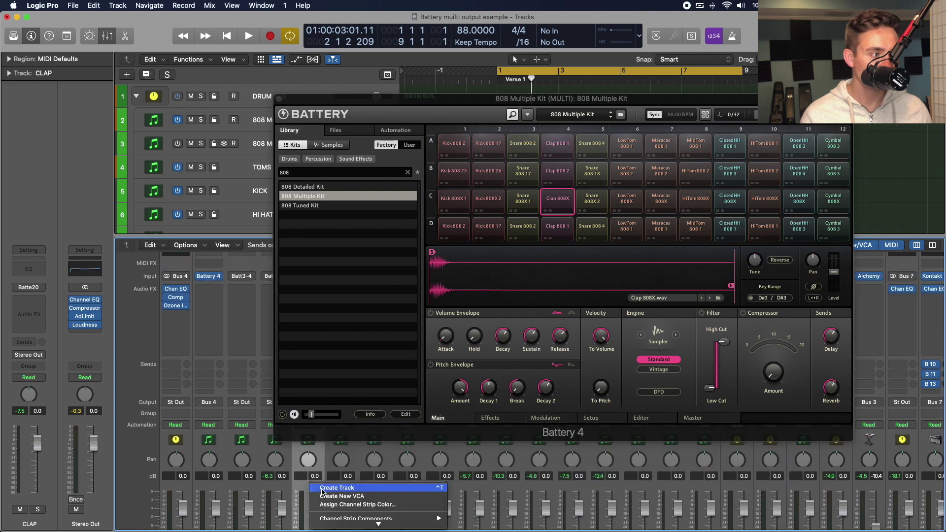
pyautogui.click(328, 491)
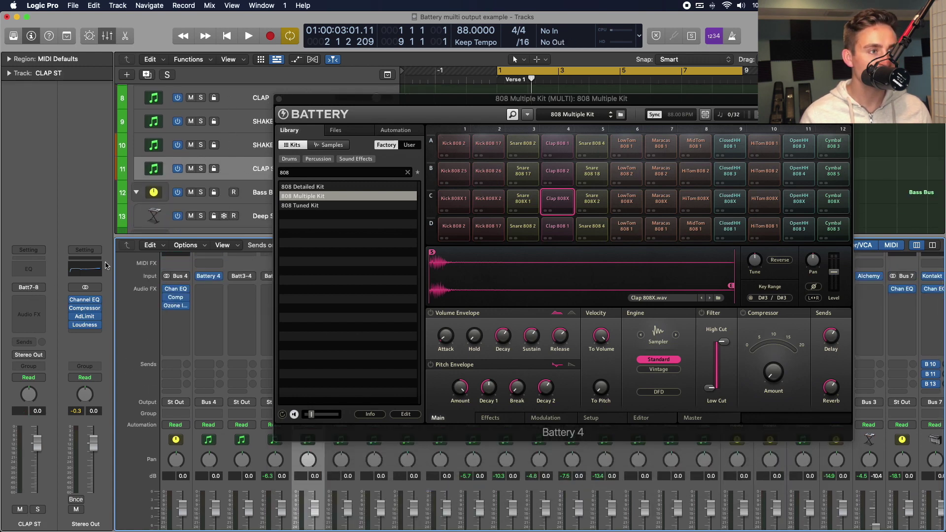
# - Route the Clap 808X cell to direct out St 7/8 and play the loop to check it
pyautogui.rightClick(556, 203)
pyautogui.moveTo(592, 314)
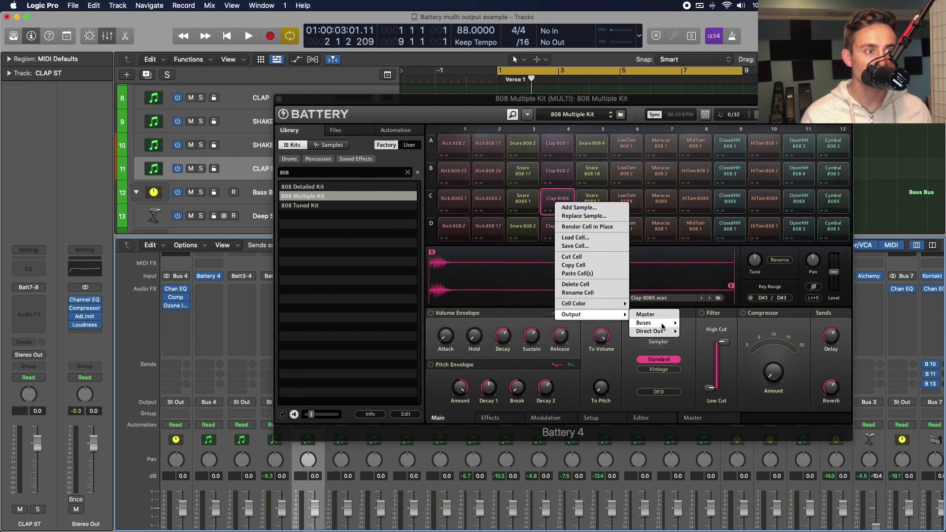
pyautogui.moveTo(663, 327)
pyautogui.click(705, 255)
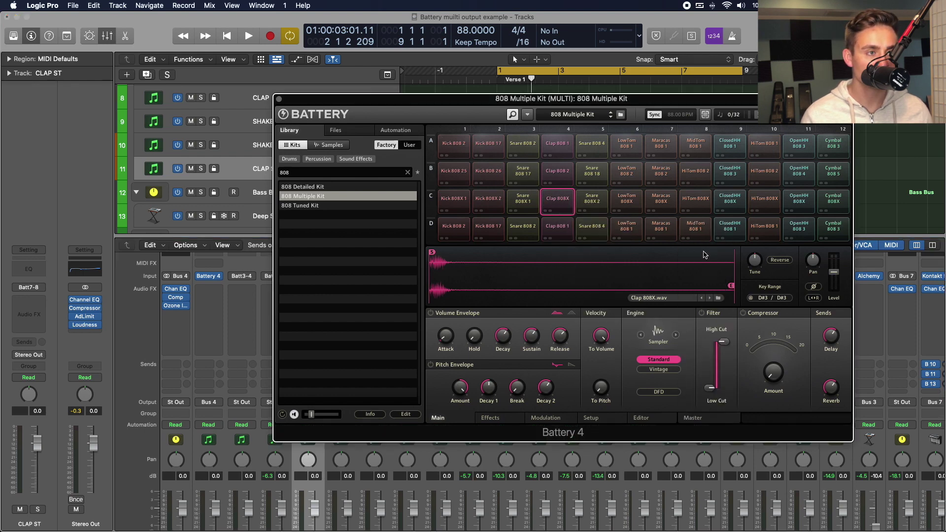
pyautogui.press('space')
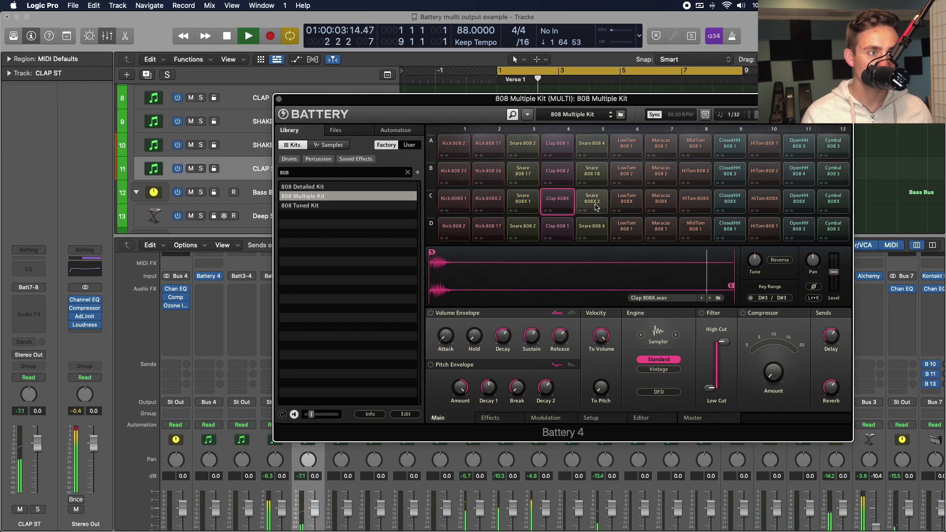
pyautogui.press('space')
# - Route the HiTom 808X cell to direct out St 3/4 to match the TOMS track's input
pyautogui.click(690, 198)
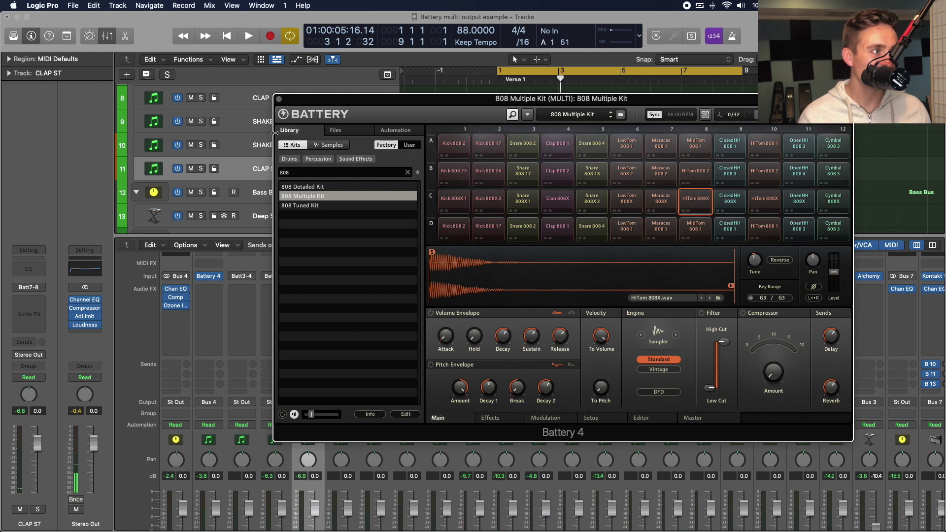
pyautogui.moveTo(307, 104); pyautogui.dragTo(304, 135)
pyautogui.scroll(5, 205, 140)
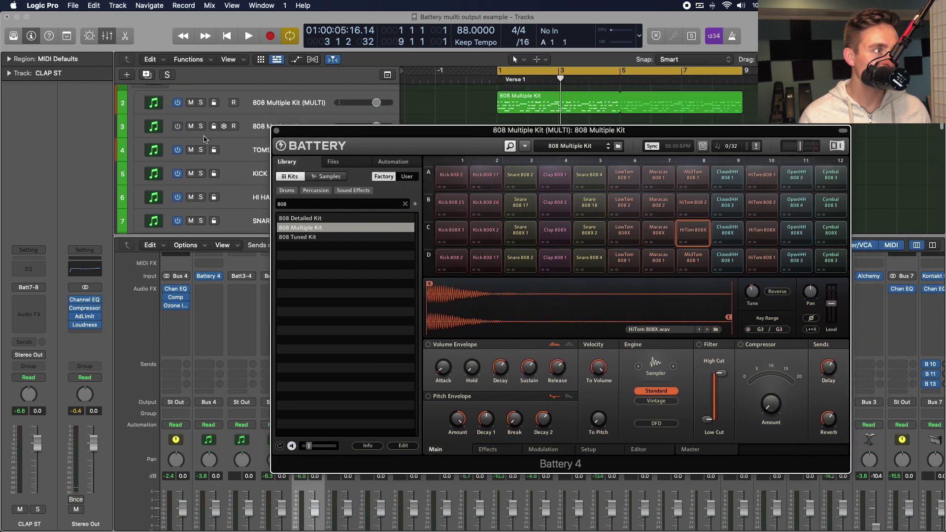
pyautogui.click(246, 156)
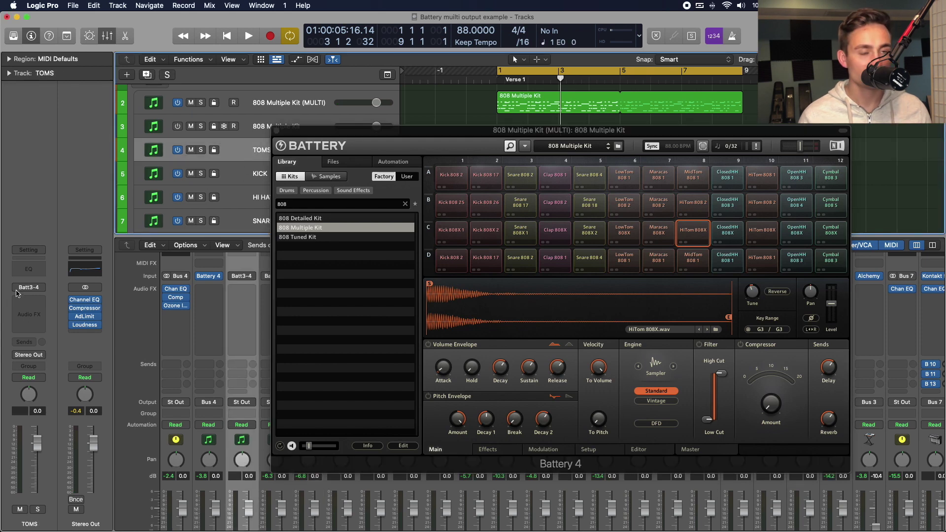
pyautogui.rightClick(692, 230)
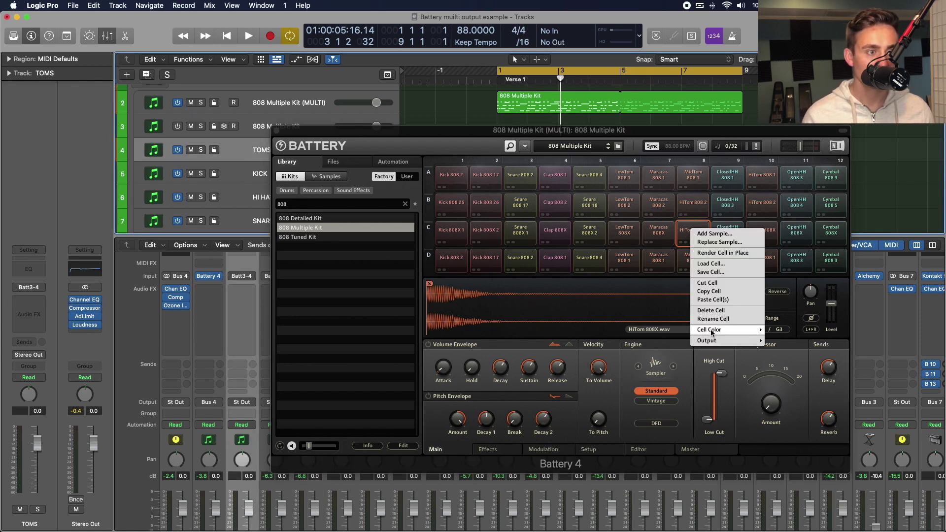
pyautogui.moveTo(707, 341)
pyautogui.moveTo(785, 357)
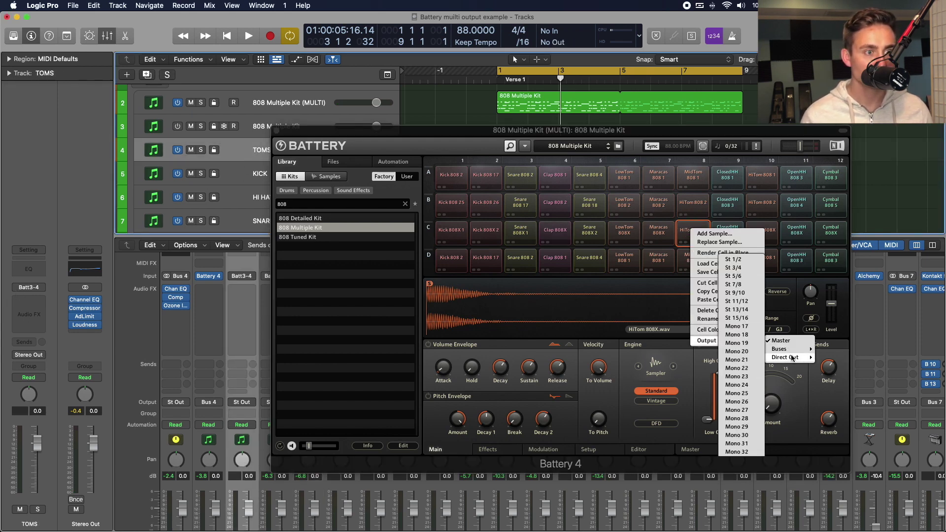
pyautogui.click(735, 277)
# - Play the loop and briefly solo the 808 Multiple Kit (MULTI) track to check the routed tom
pyautogui.press('space')
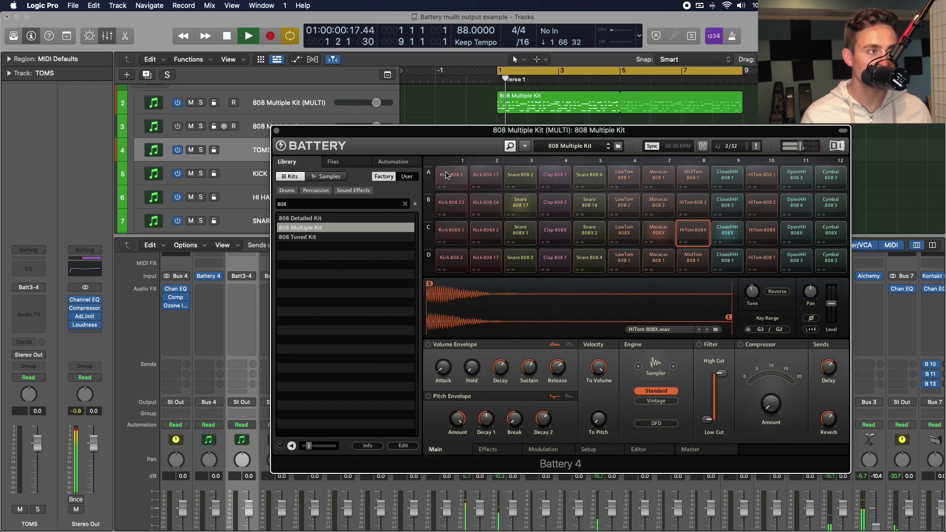
pyautogui.moveTo(292, 132); pyautogui.dragTo(300, 224)
pyautogui.click(201, 102)
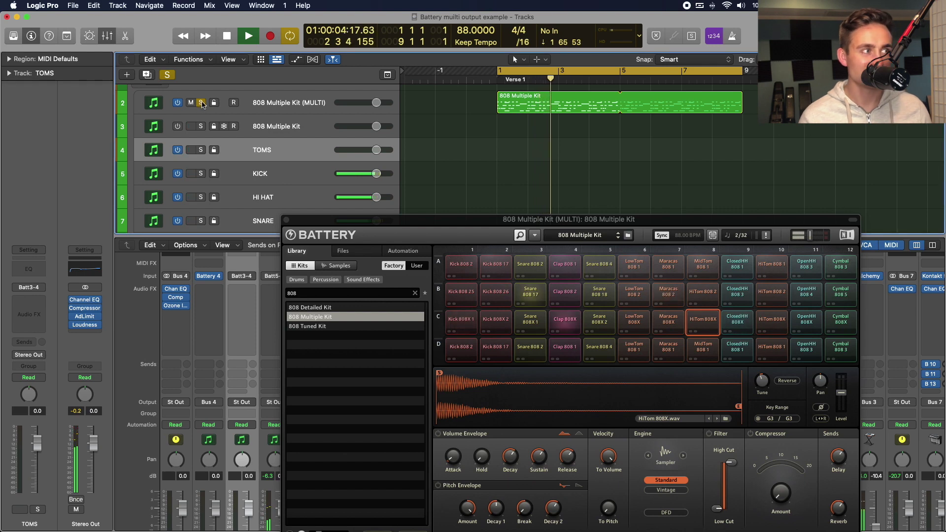
pyautogui.click(201, 102)
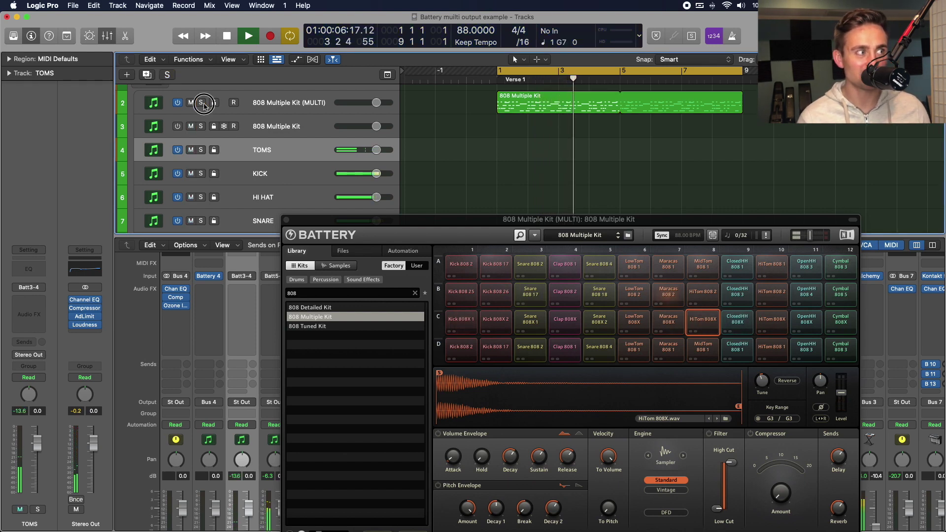
# - Reposition the Battery window over the track area and display its master section with the bus and effects controls
pyautogui.moveTo(447, 223); pyautogui.dragTo(431, 98)
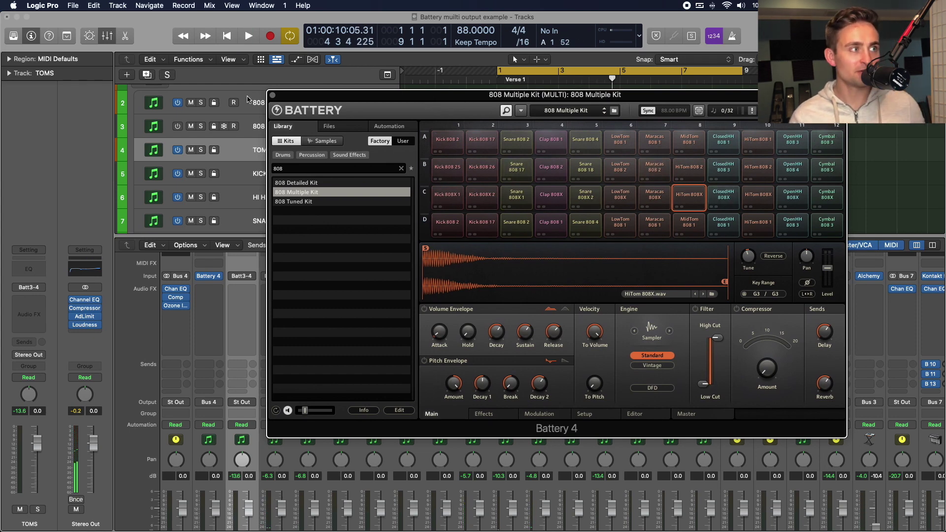
pyautogui.click(697, 415)
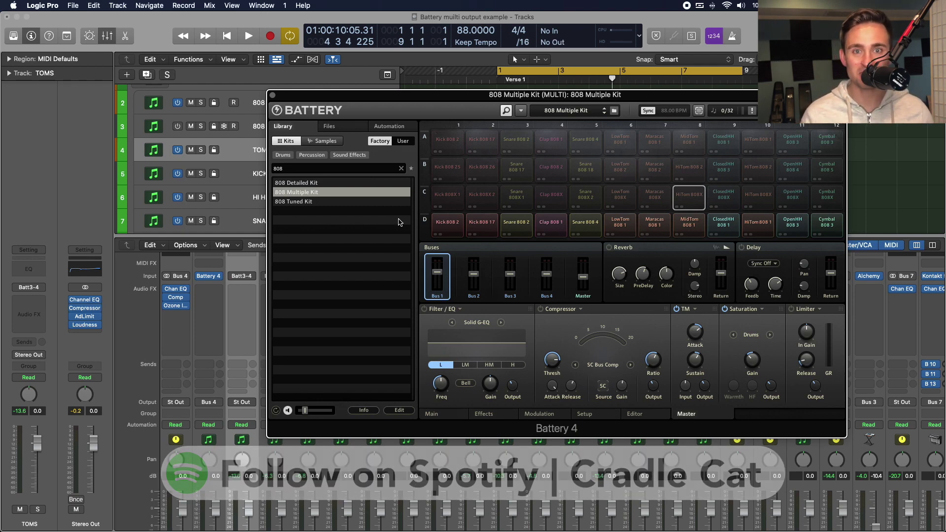
# - Close the Battery window and select the DRUM BUS track to show its channel strip
pyautogui.click(273, 97)
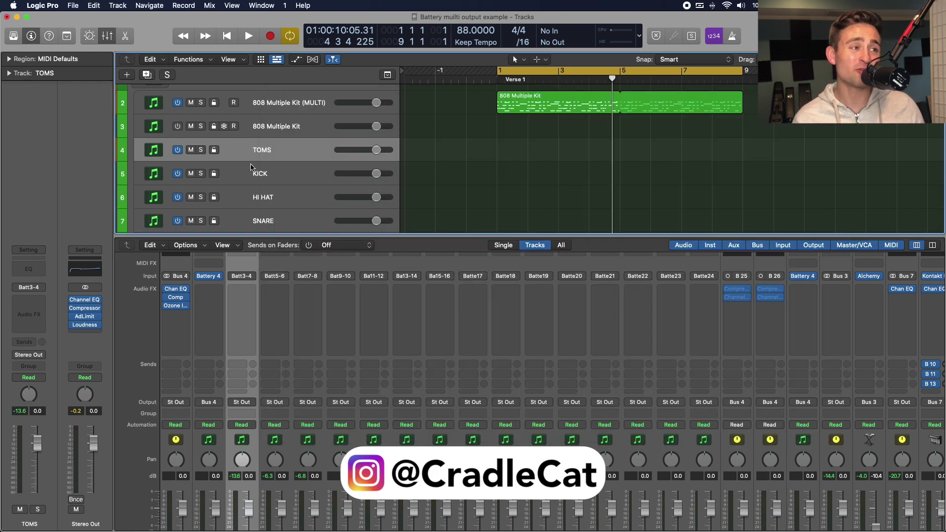
pyautogui.scroll(2, 266, 196)
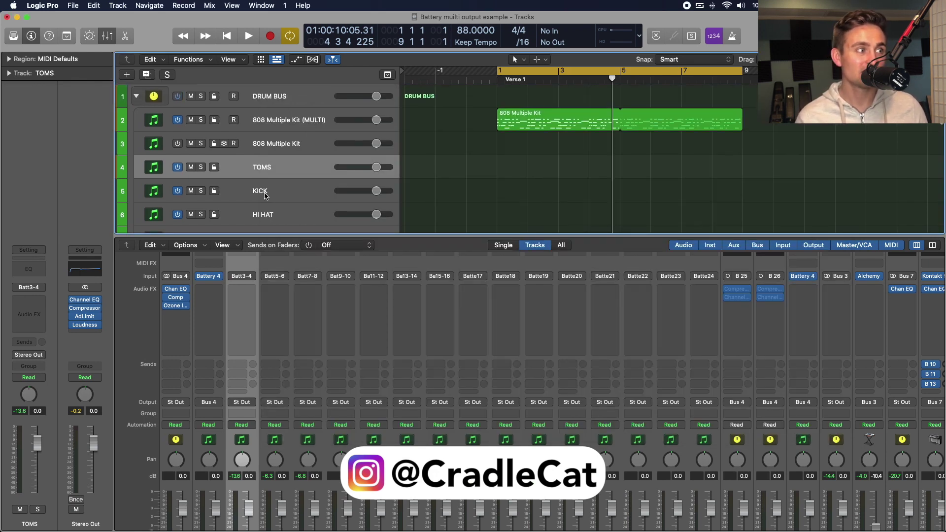
pyautogui.click(279, 105)
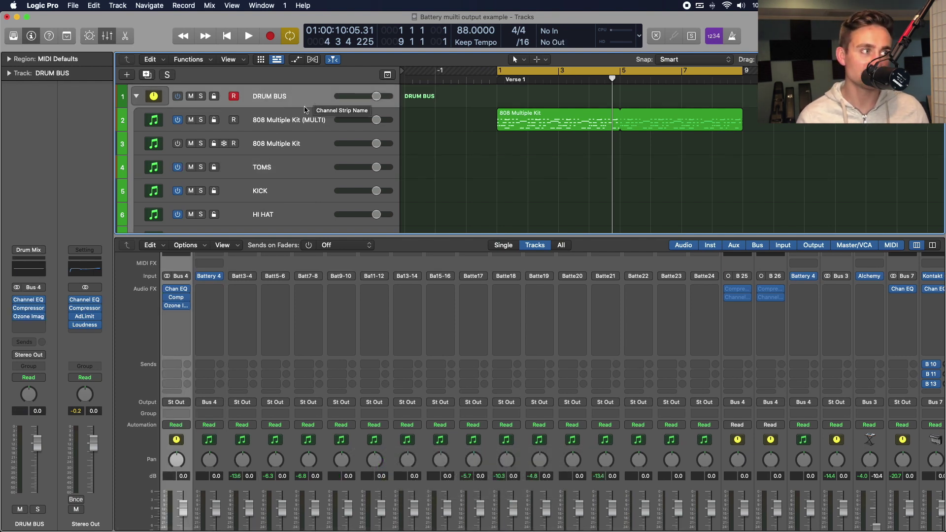
pyautogui.scroll(-1, 301, 112)
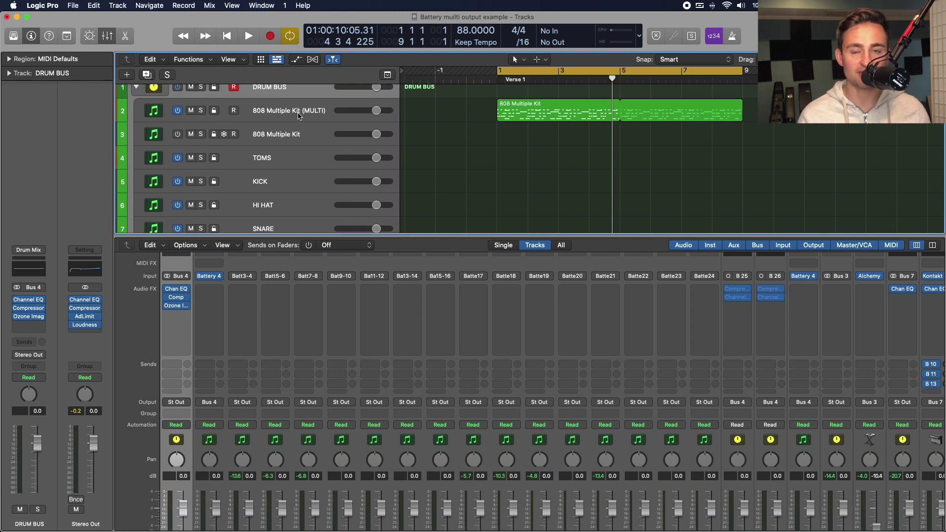
pyautogui.scroll(-2, 299, 116)
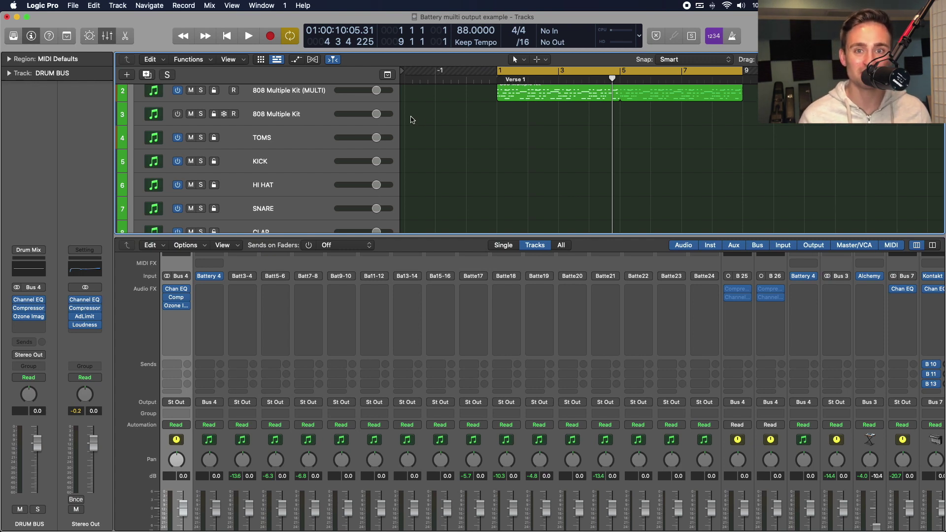
pyautogui.scroll(3, 412, 120)
# - Play the loop from bar 1 and hide the mixer to expose the full list of drum tracks
pyautogui.click(507, 79)
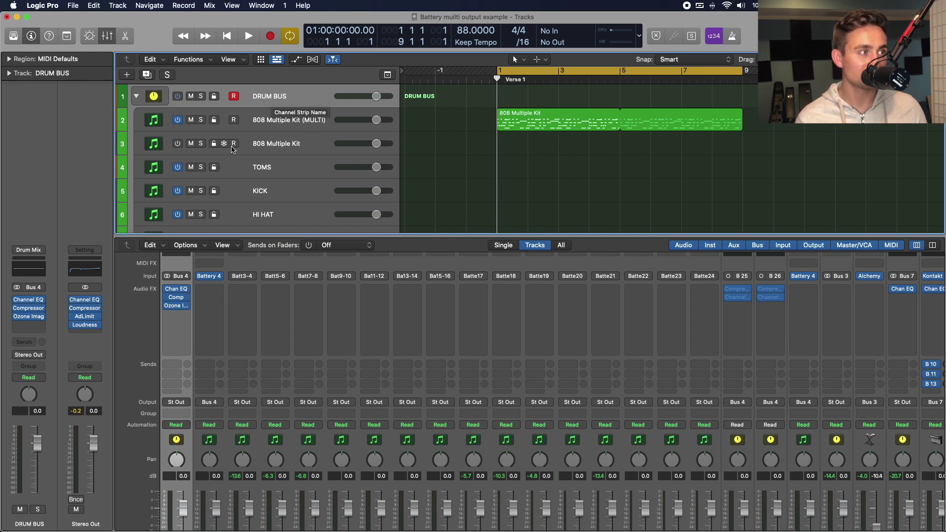
pyautogui.scroll(-3, 279, 188)
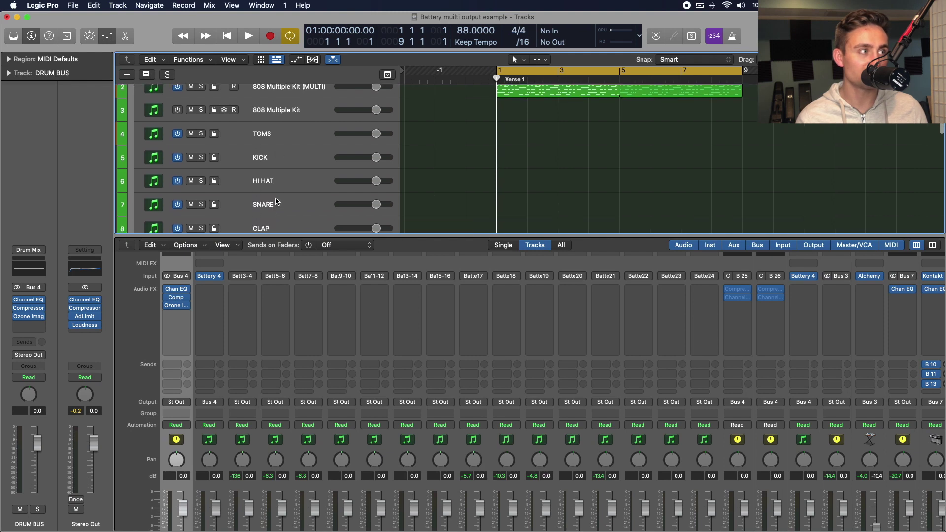
pyautogui.scroll(3, 276, 201)
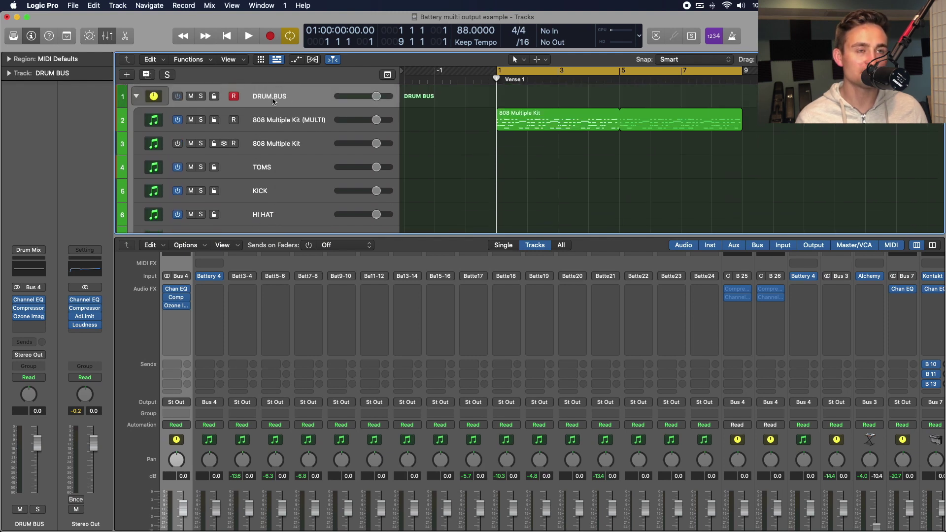
pyautogui.moveTo(37, 319)
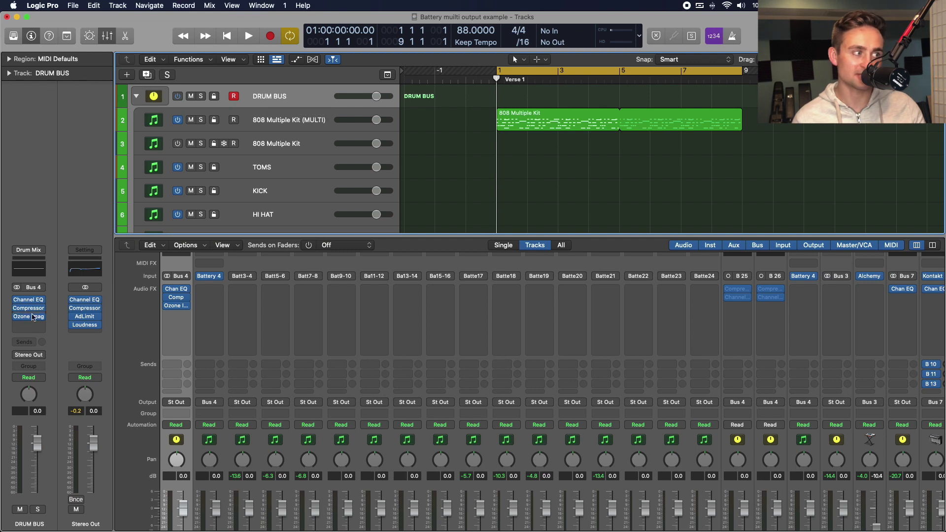
pyautogui.press('space')
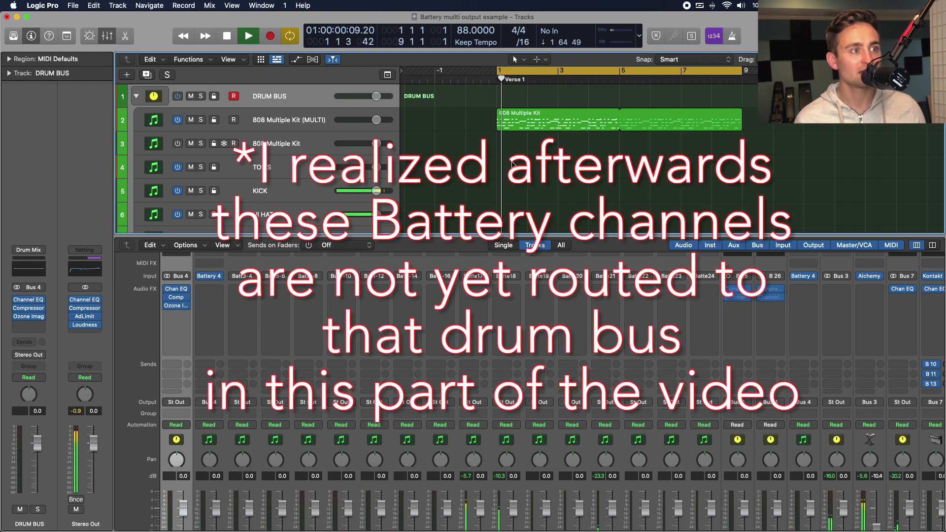
pyautogui.press('x')
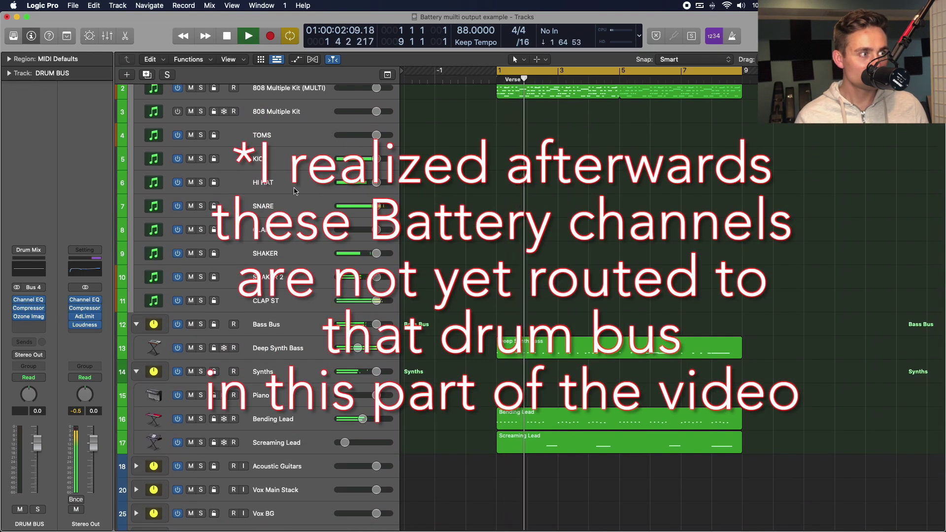
pyautogui.press('space')
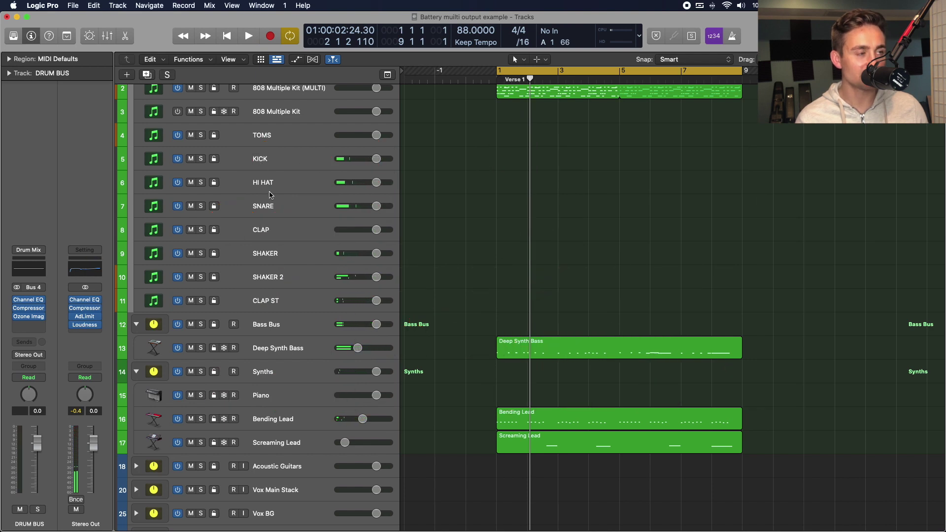
# - Increase the track height to expose the pan controls and pan the HI HAT track to -46 during playback
pyautogui.click(269, 164)
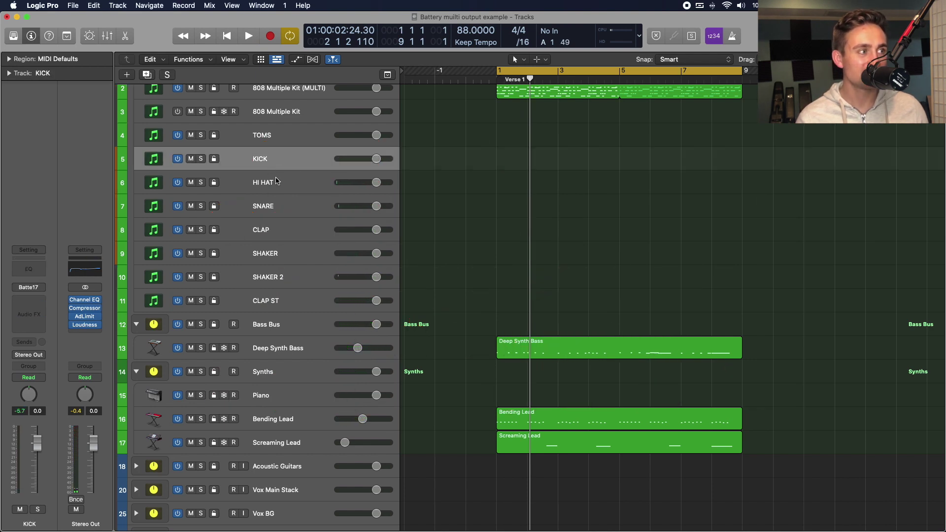
pyautogui.click(276, 181)
pyautogui.press('super+Down')
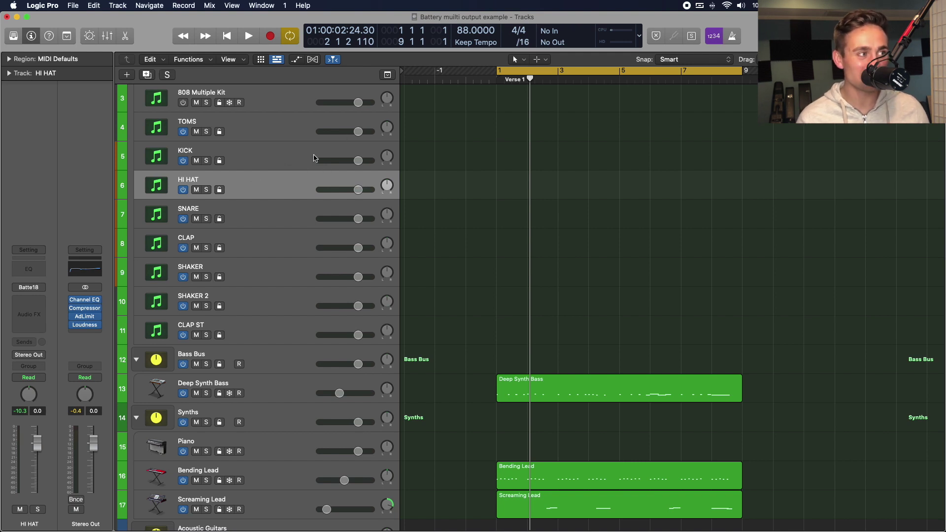
pyautogui.press('space')
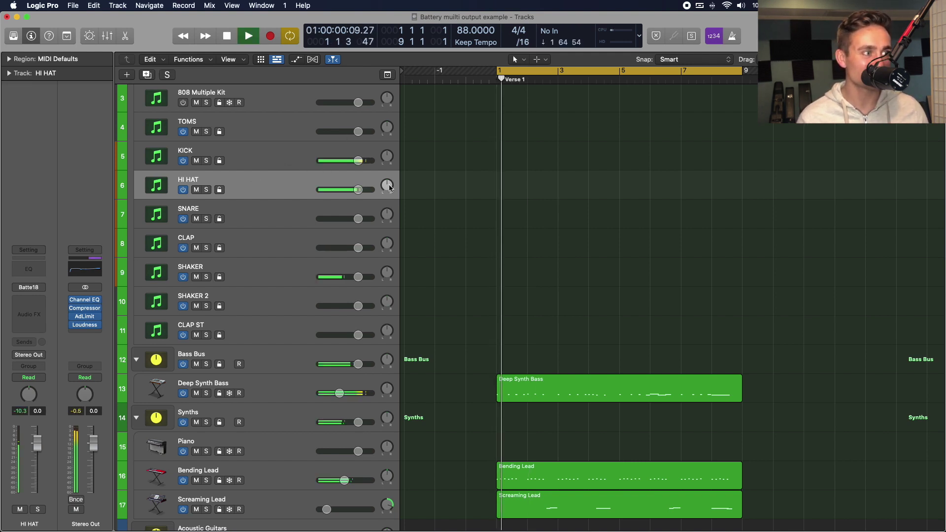
pyautogui.moveTo(387, 185)
pyautogui.mouseDown()
pyautogui.moveTo(386, 213)
pyautogui.moveTo(380, 197)
pyautogui.mouseUp()
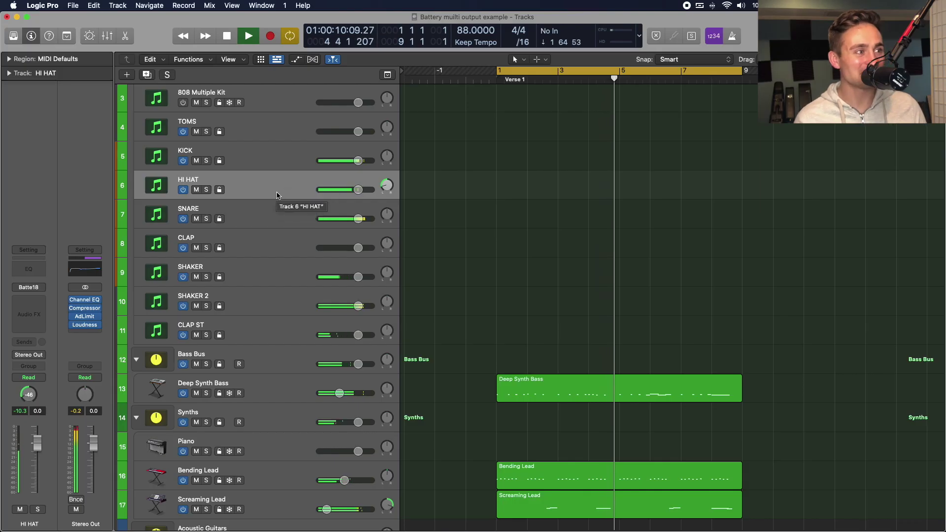
# - Inspect the channel strips of the SNARE, CLAP and shaker tracks during playback, and stop the loop
pyautogui.click(278, 213)
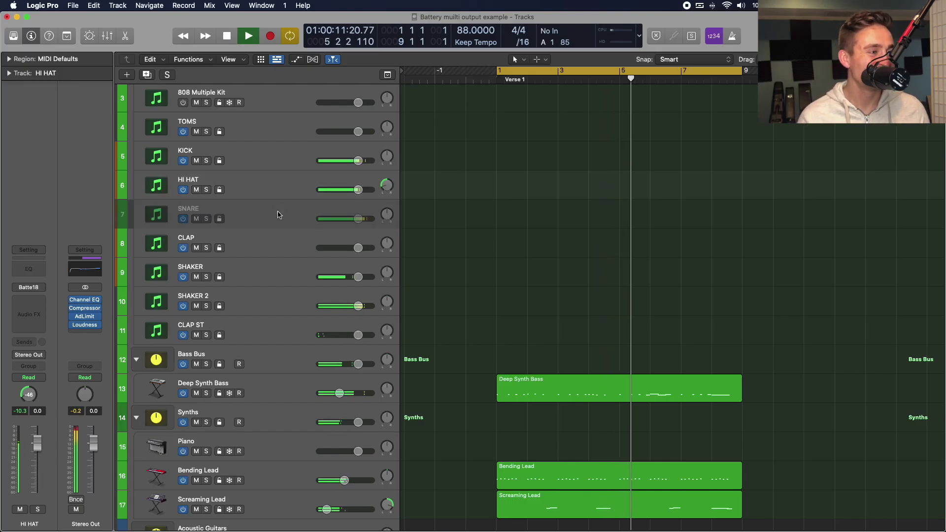
pyautogui.click(284, 251)
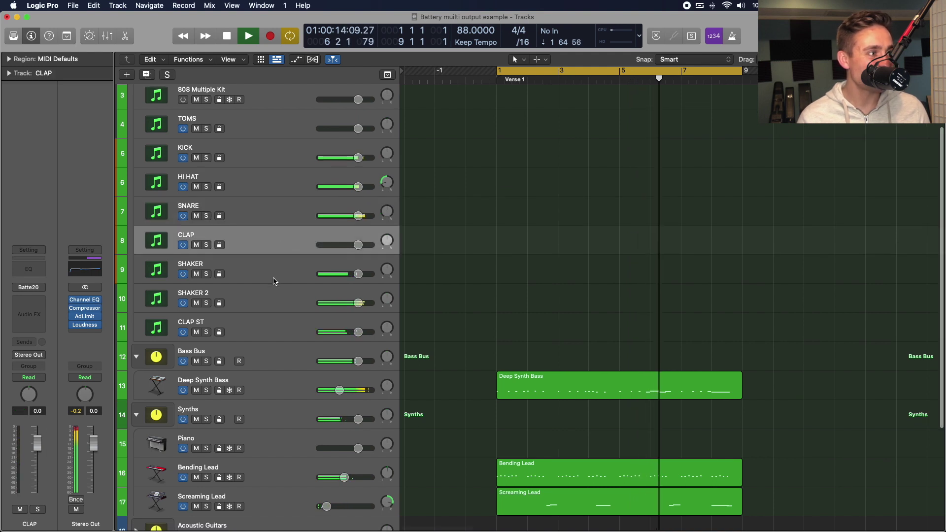
pyautogui.scroll(2, 267, 246)
pyautogui.scroll(-1, 264, 249)
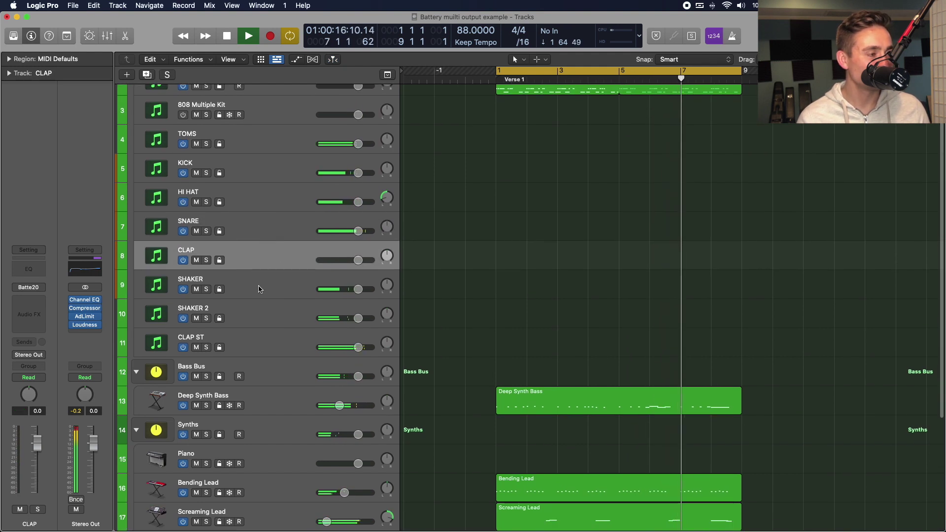
pyautogui.press('space')
pyautogui.click(250, 313)
pyautogui.click(252, 290)
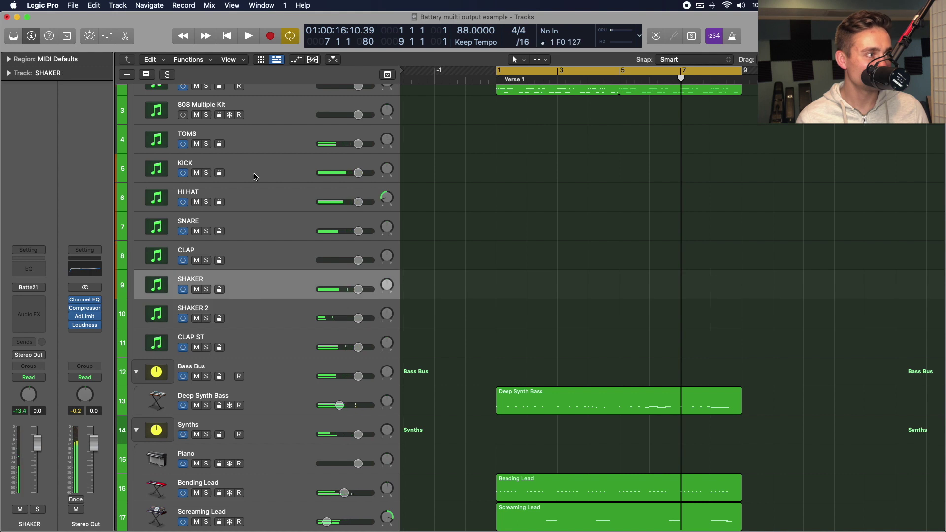
# - Insert a stereo Chorus effect on the TOMS track
pyautogui.click(248, 145)
pyautogui.click(29, 288)
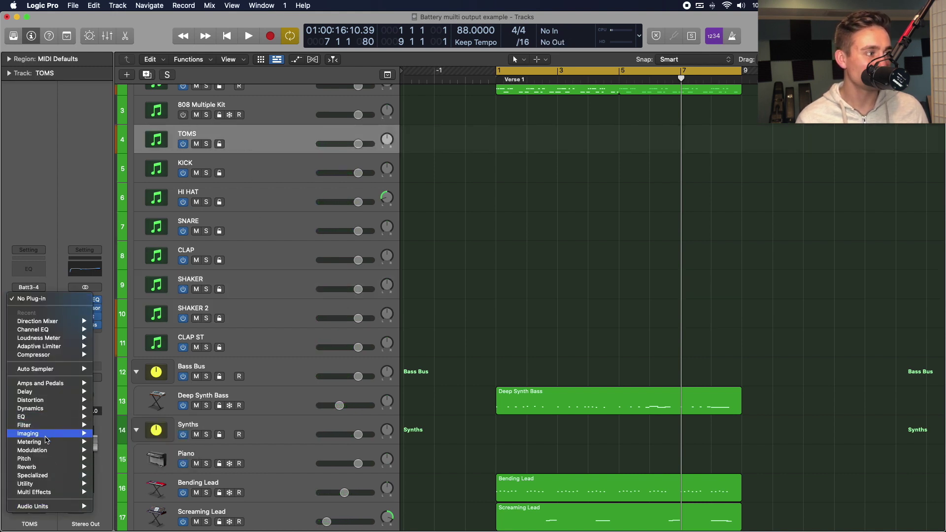
pyautogui.moveTo(43, 451)
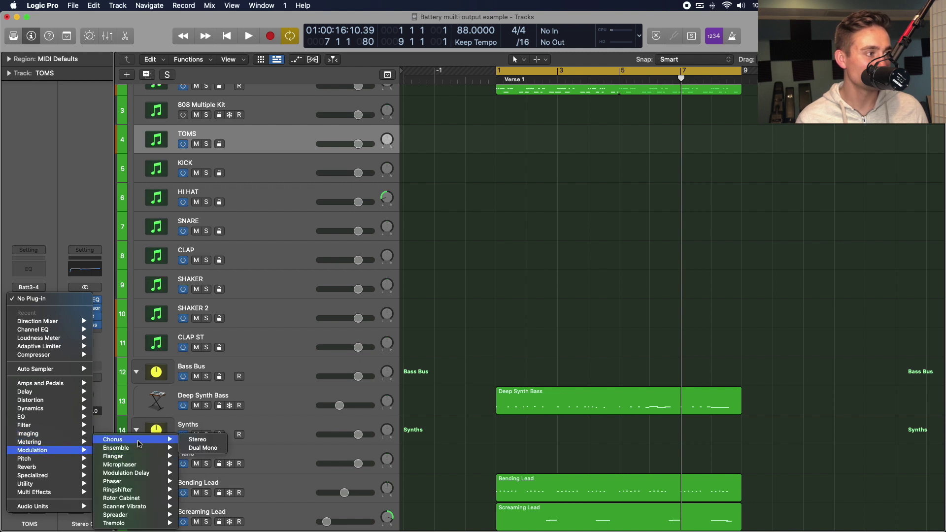
pyautogui.click(192, 442)
# - Set the TOMS Chorus to rate 1.033 Hz, intensity 37% and mix 64% during playback, and return the playhead to just before bar 1
pyautogui.press('space')
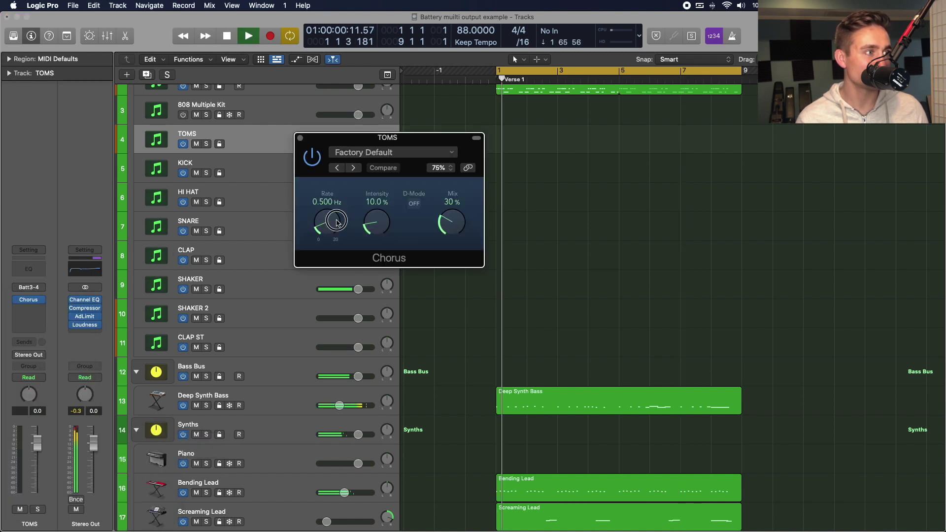
pyautogui.moveTo(450, 219); pyautogui.dragTo(449, 200)
pyautogui.moveTo(376, 223); pyautogui.dragTo(377, 208)
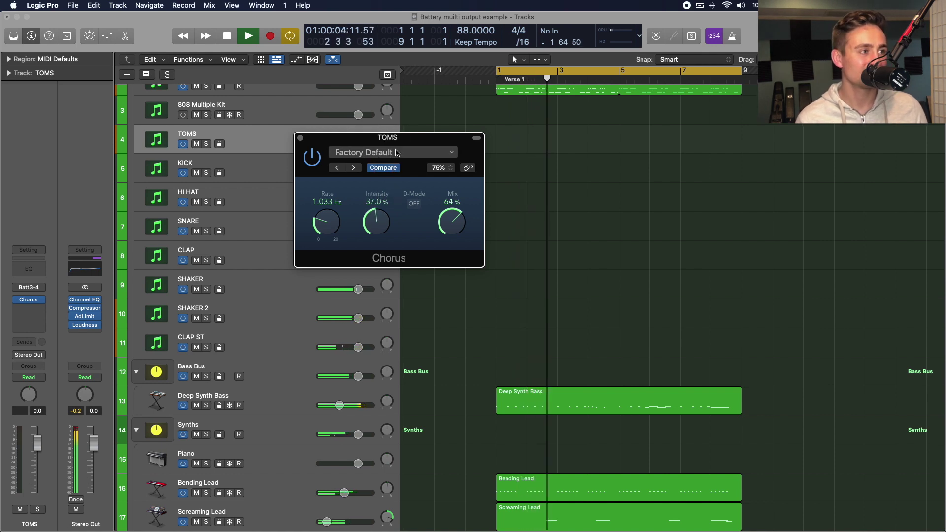
pyautogui.press('space')
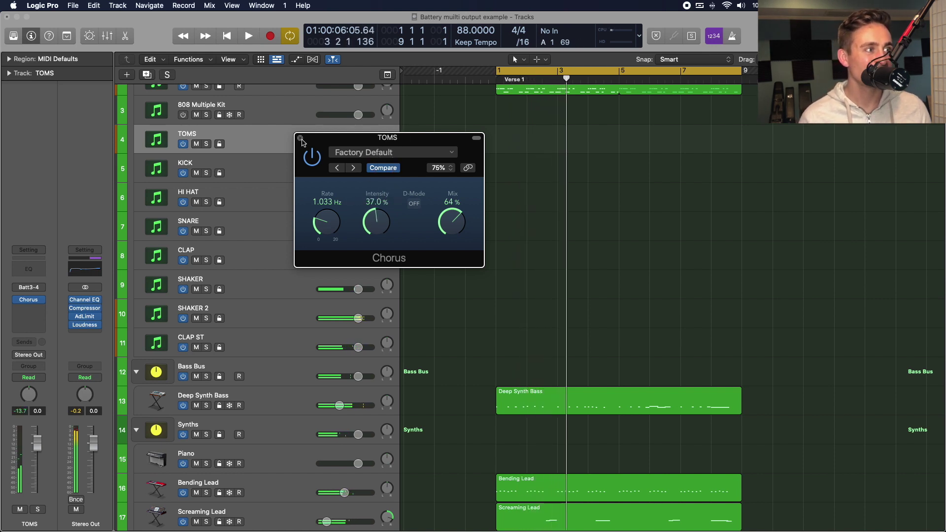
pyautogui.click(300, 139)
pyautogui.scroll(3, 449, 124)
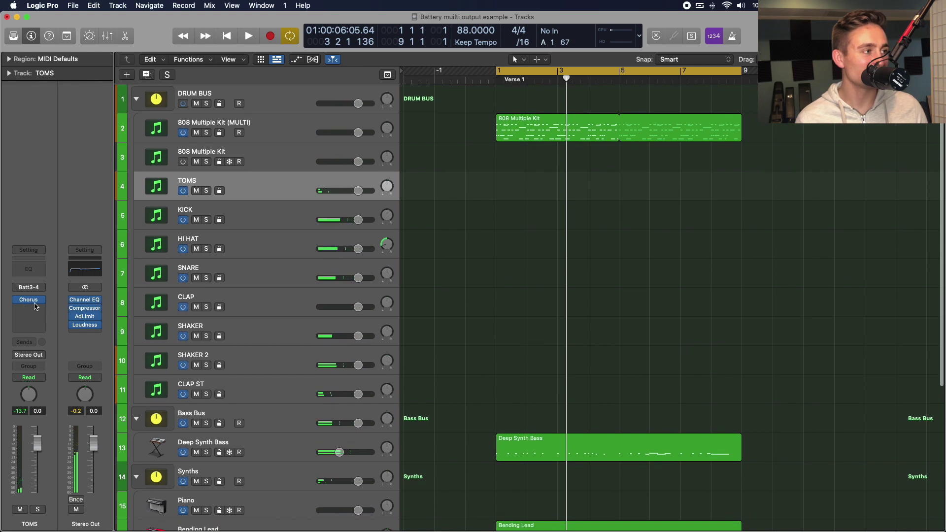
pyautogui.click(489, 82)
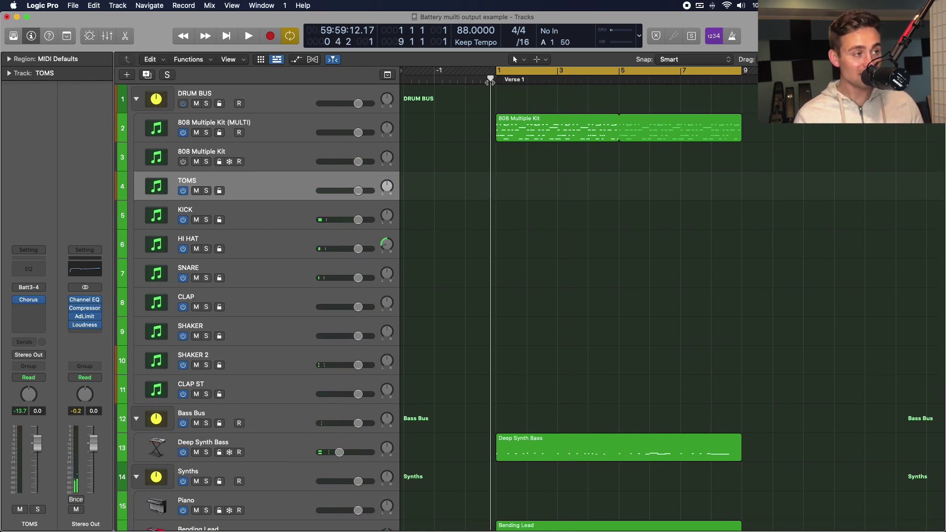